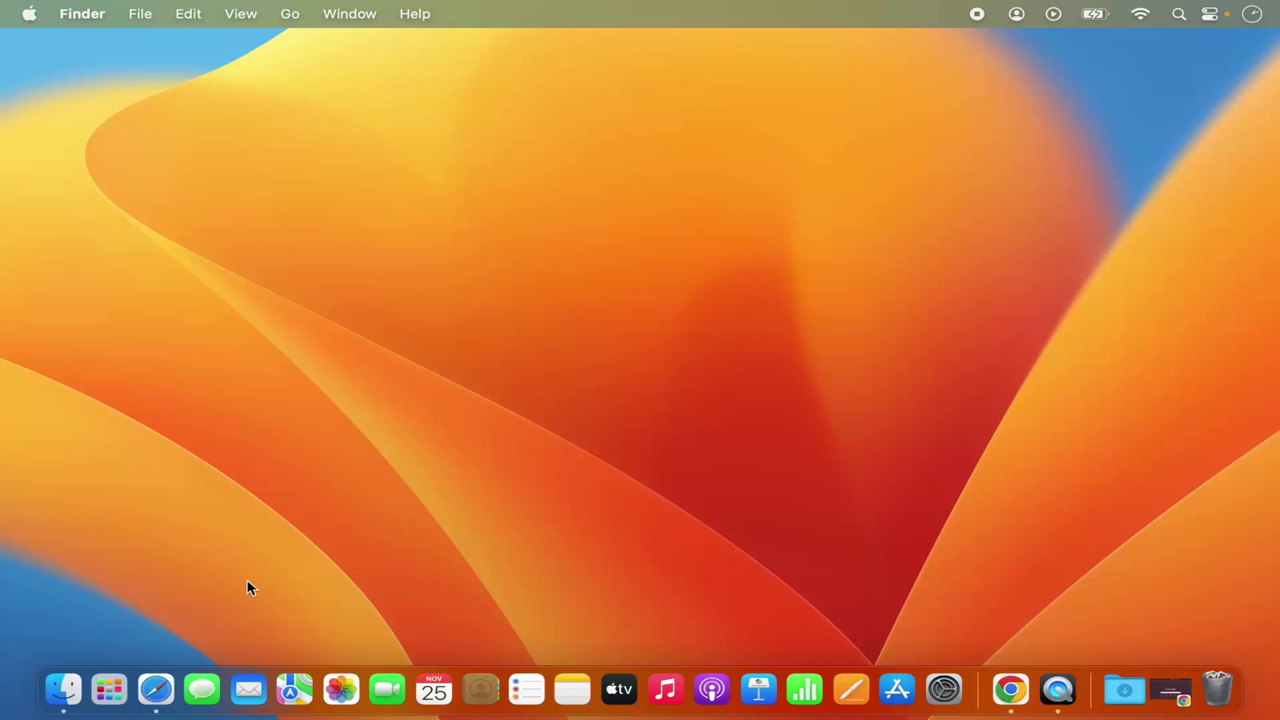
Launch Stickies from the Other folder in Launchpad.
left_click(114, 691)
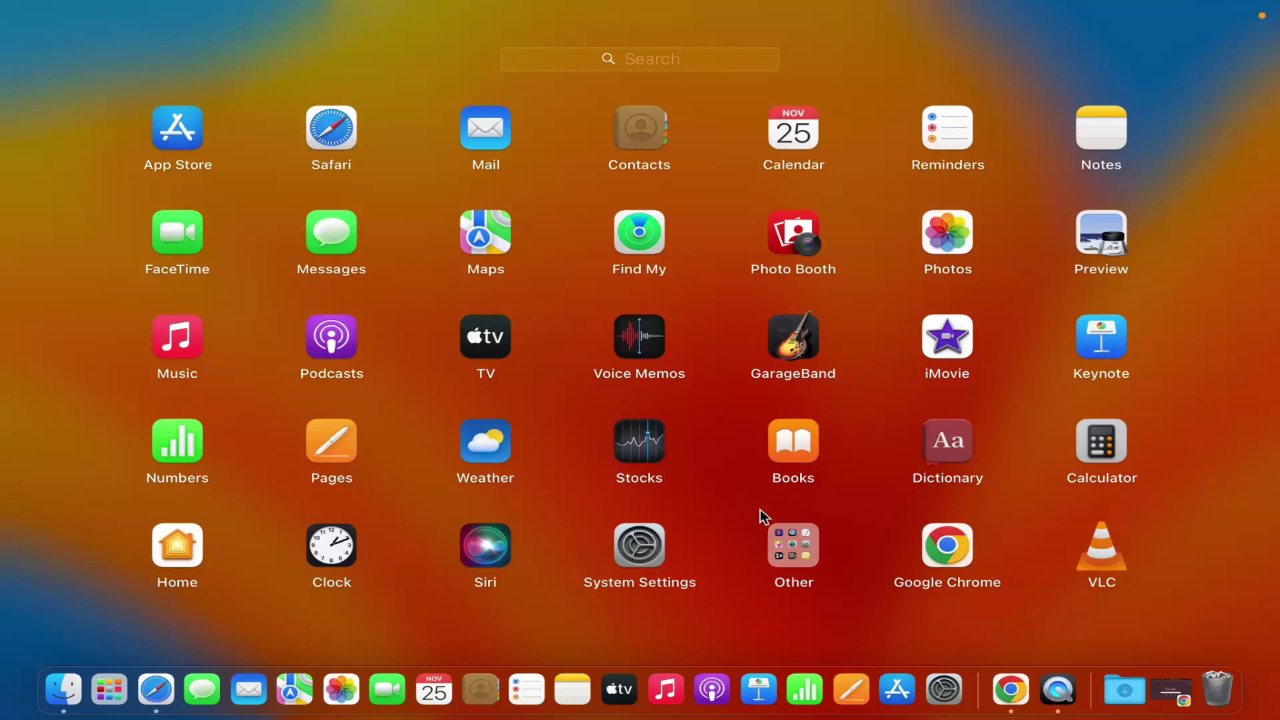
left_click(791, 548)
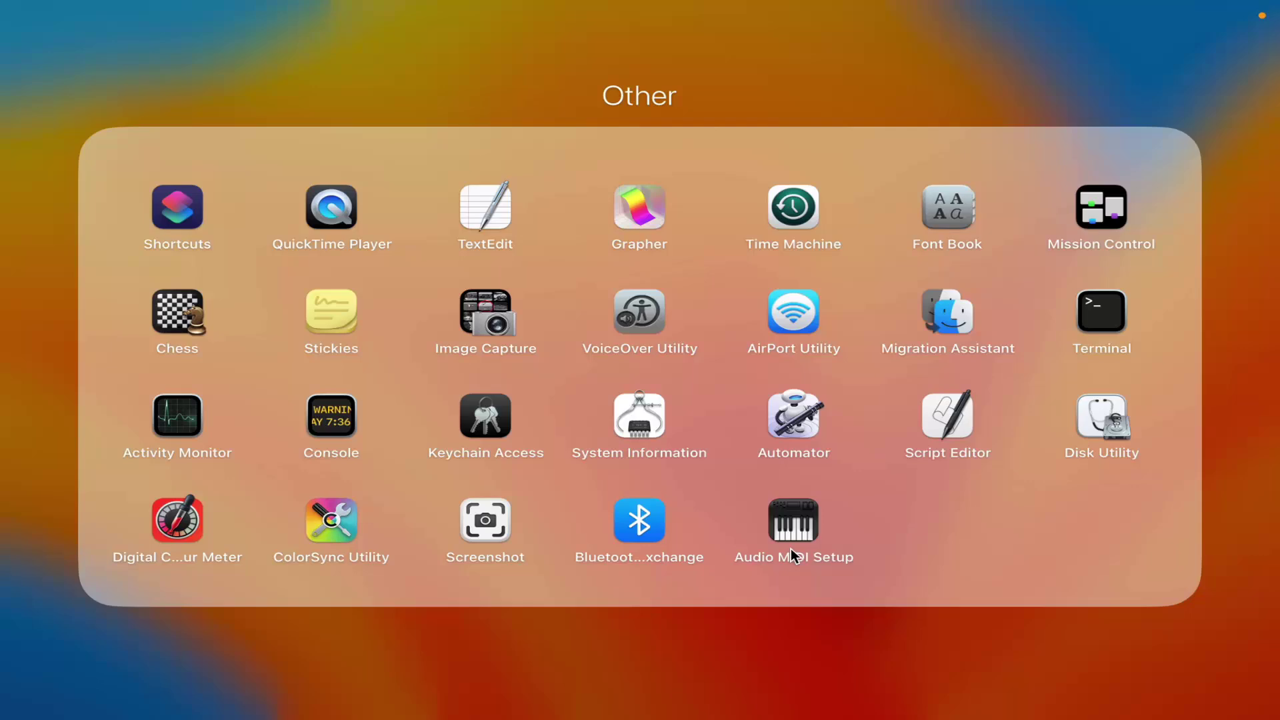
left_click(330, 320)
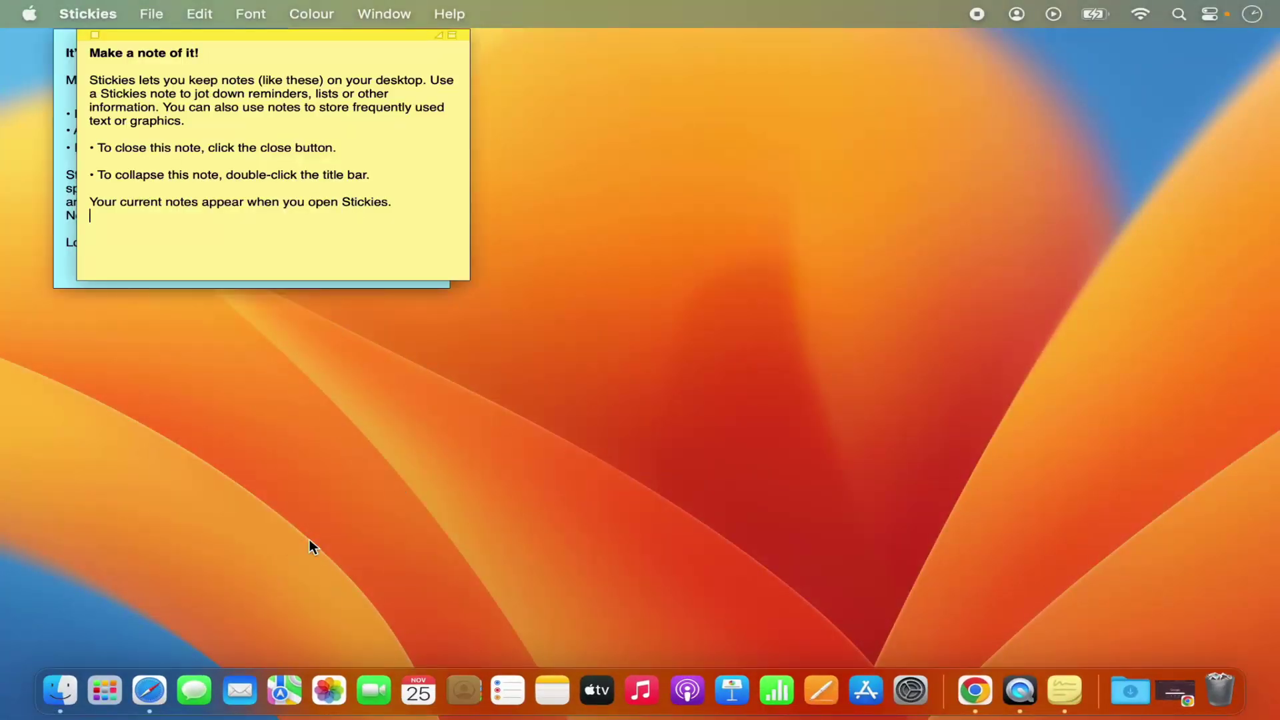
left_click(106, 691)
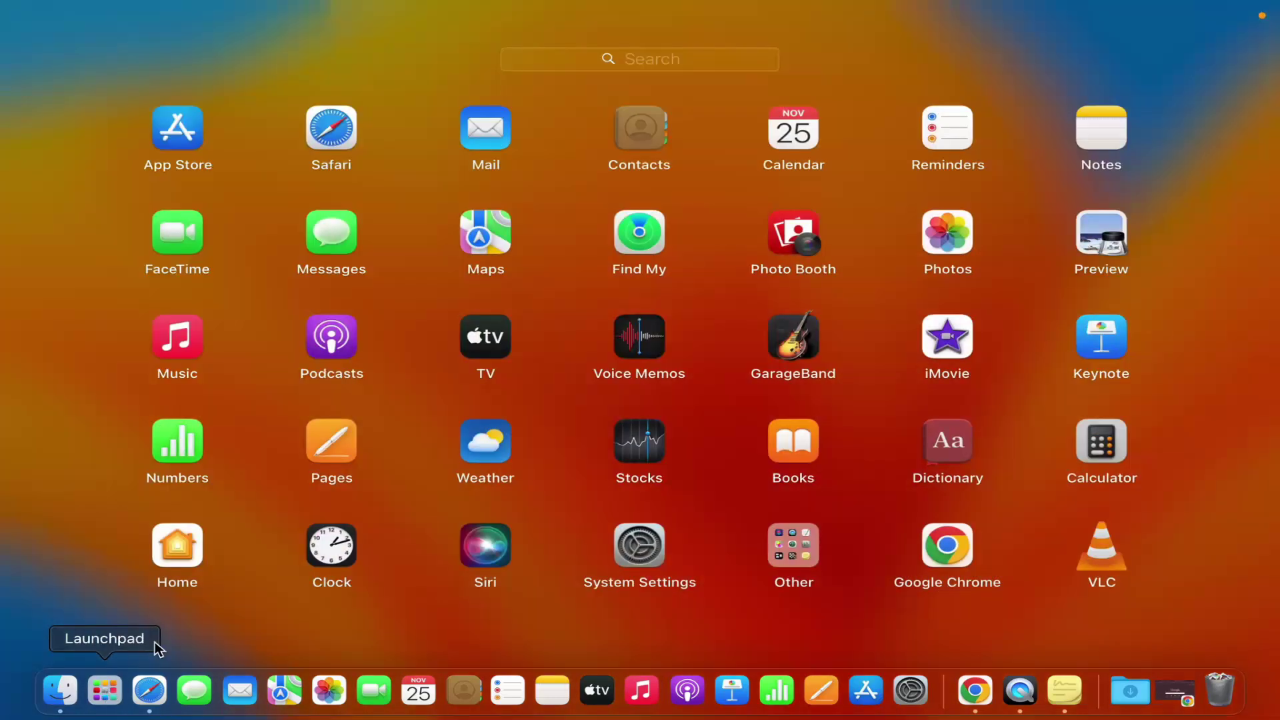
left_click(671, 57)
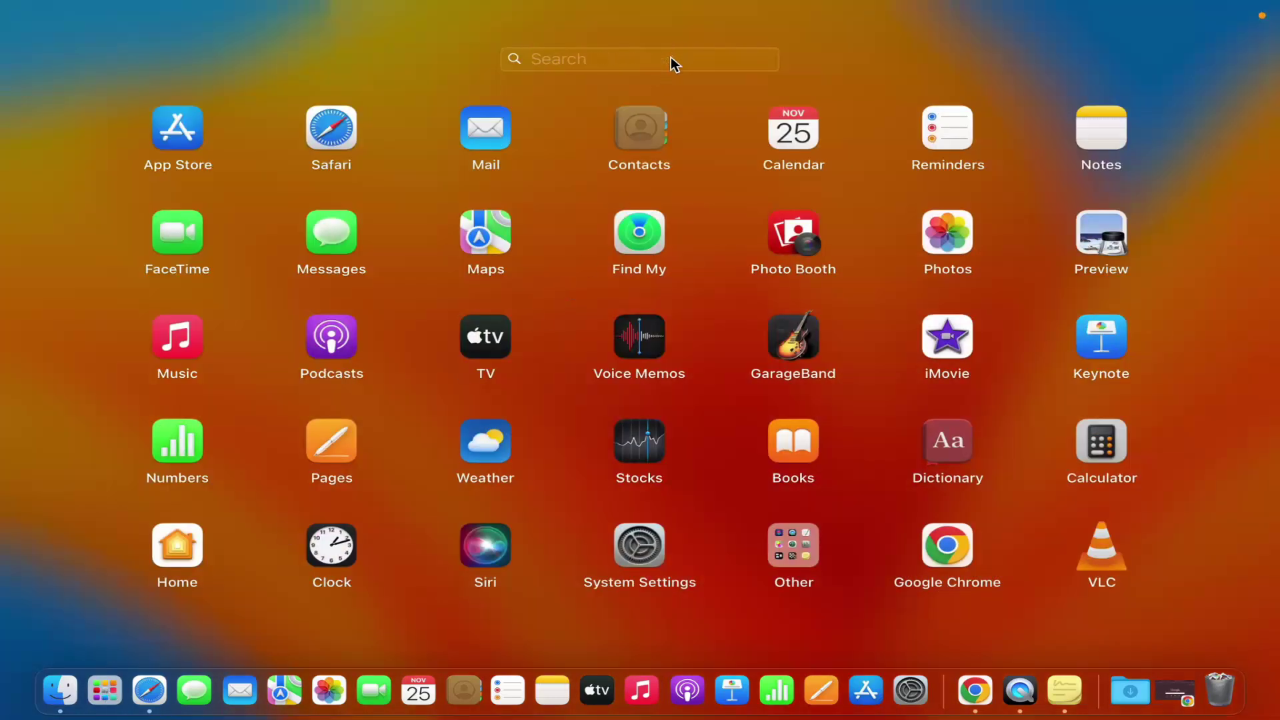
type("st")
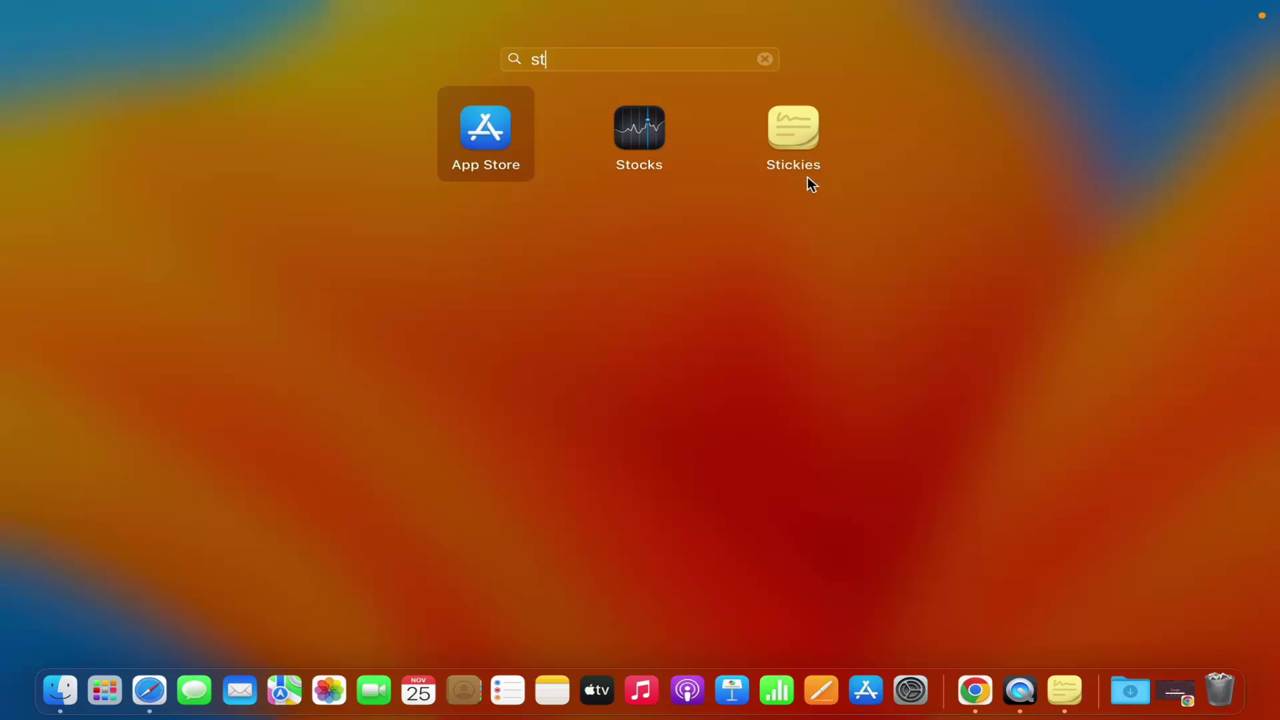
left_click(805, 137)
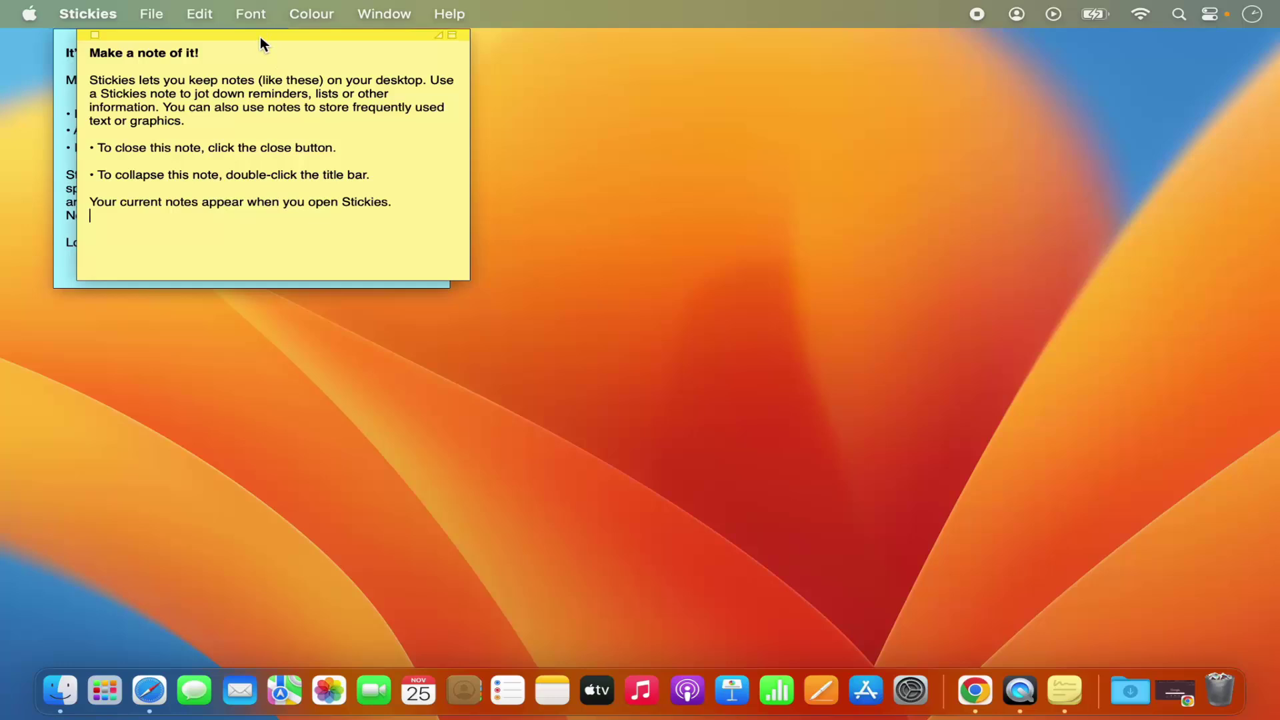
Move the yellow note down-right and the blue note below it, then select the word Stickies.
left_click_drag(260, 37, 453, 162)
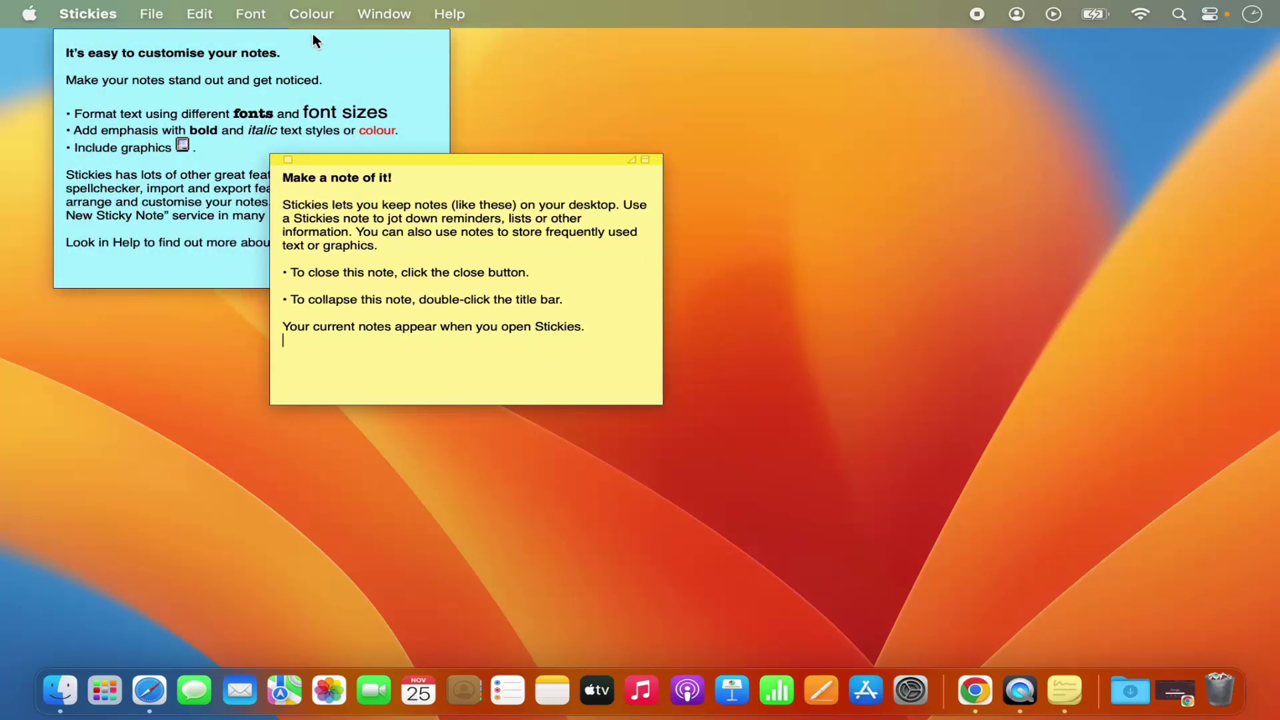
left_click_drag(313, 38, 504, 290)
double_click(305, 205)
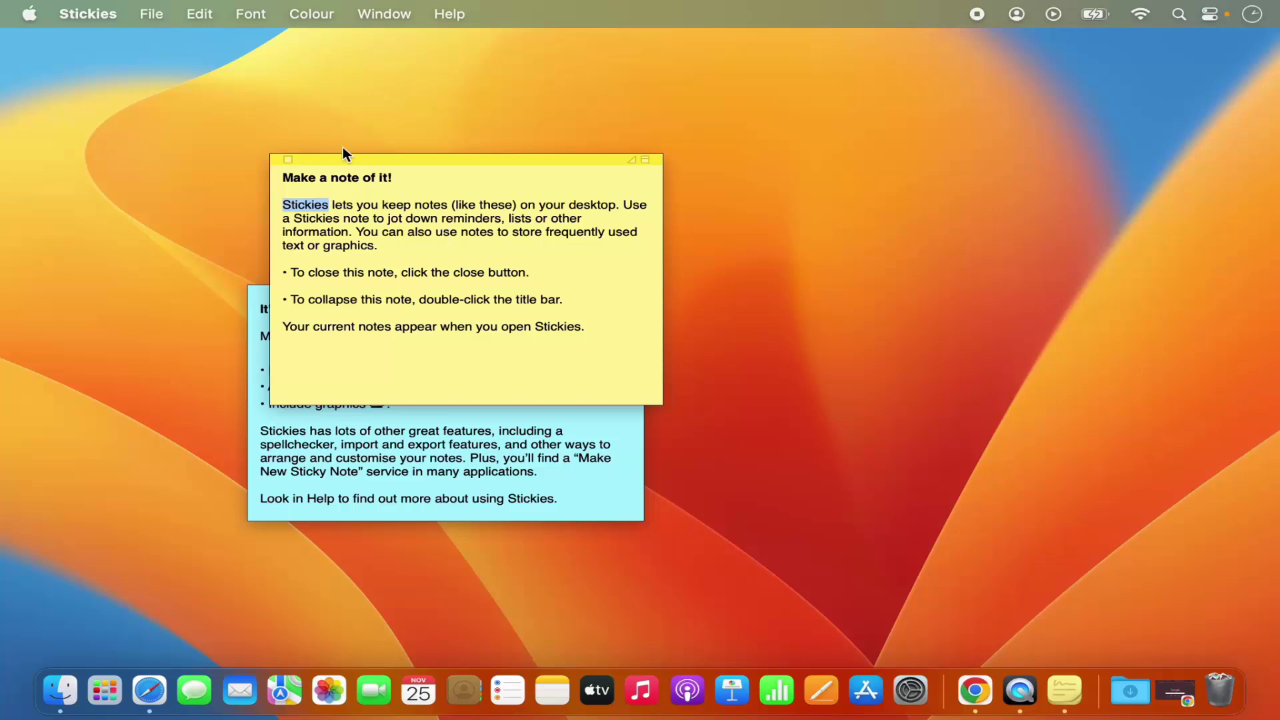
left_click(199, 14)
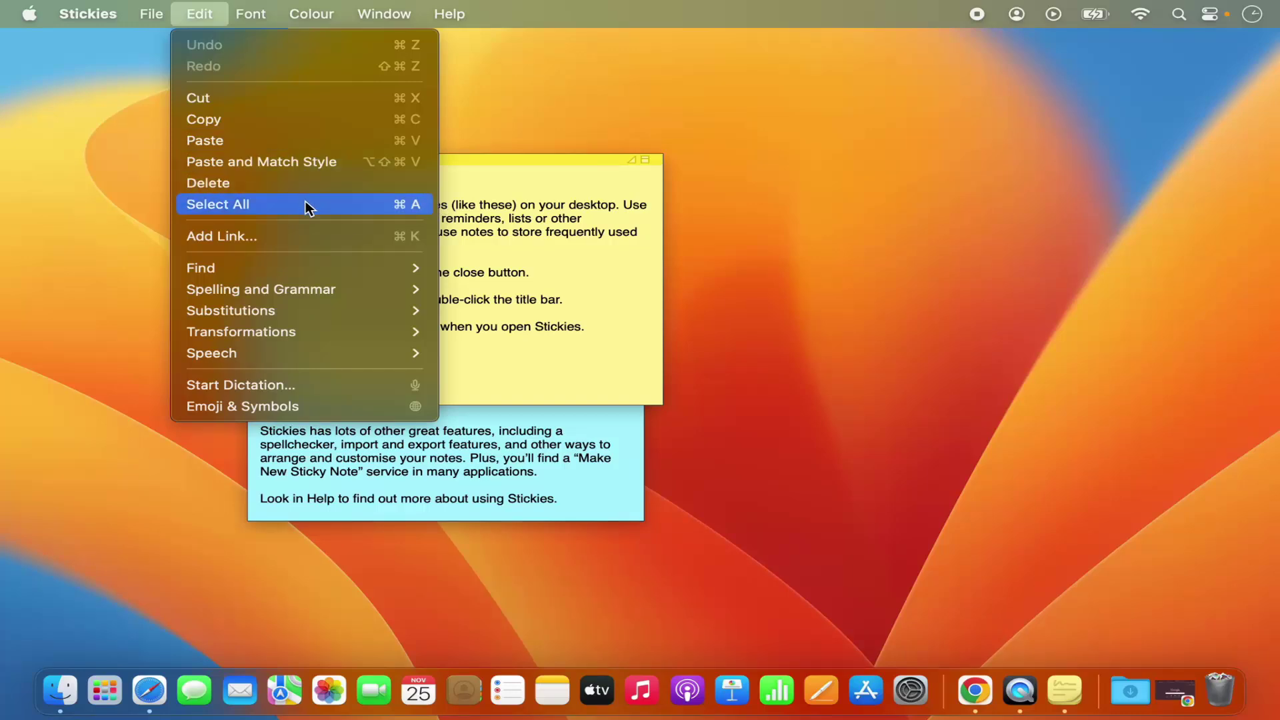
mouse_move(304, 269)
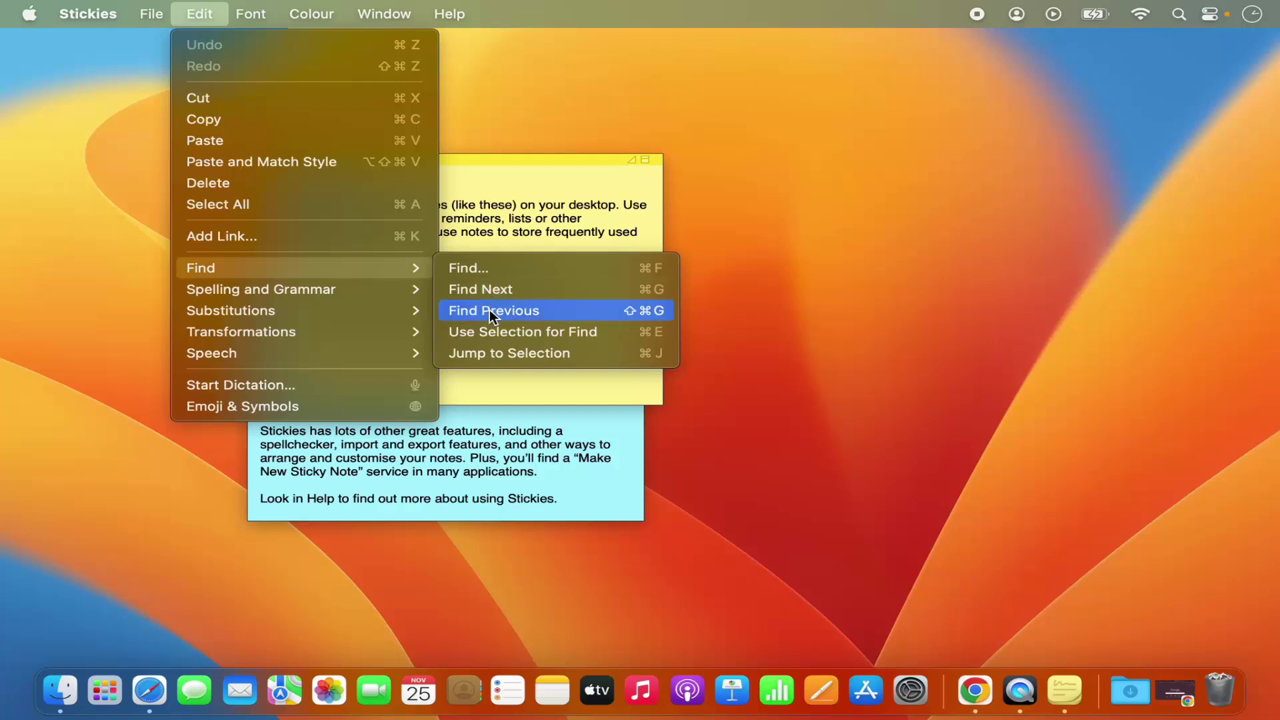
mouse_move(310, 295)
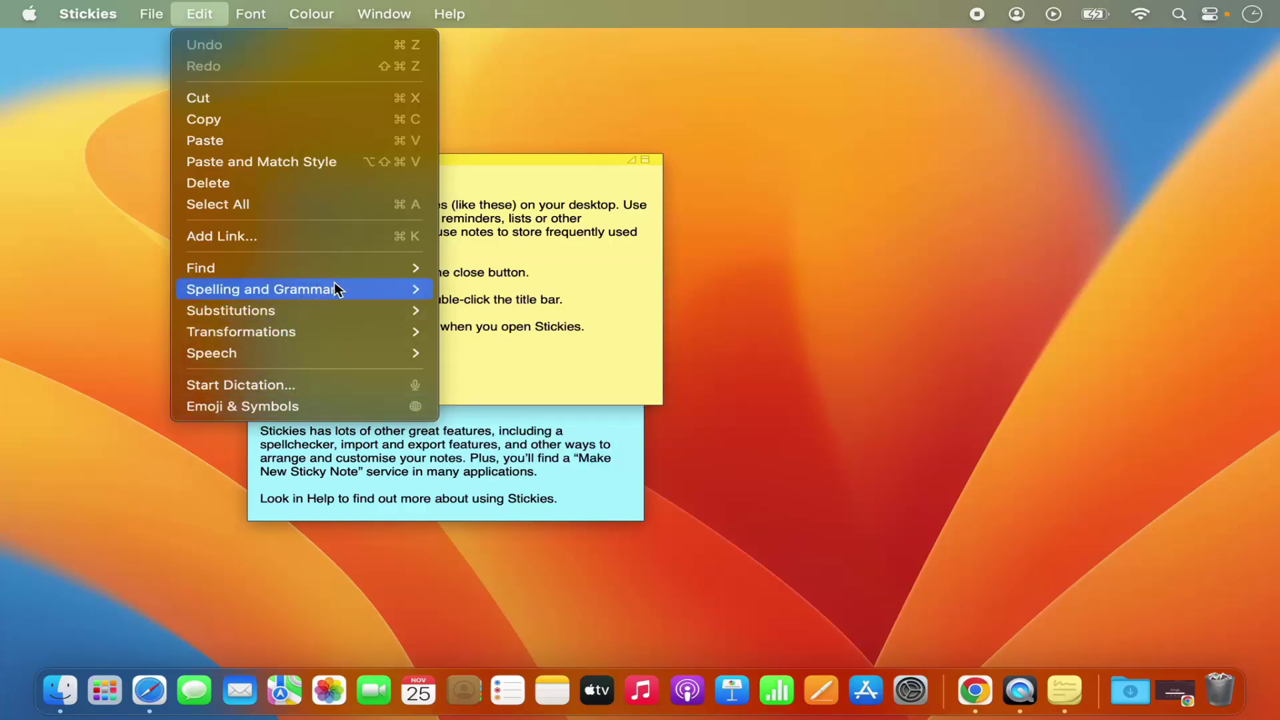
left_click(484, 224)
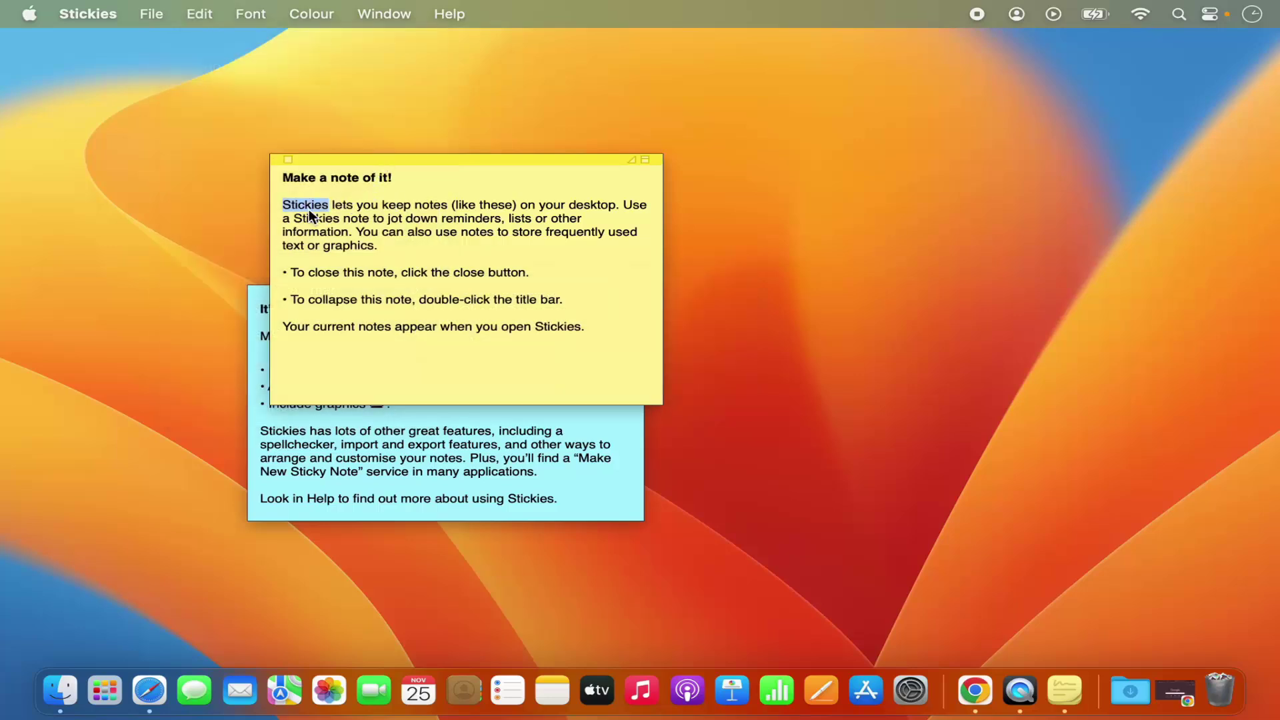
Make the word Stickies bold, underlined and one size bigger using the Font menu.
left_click(251, 15)
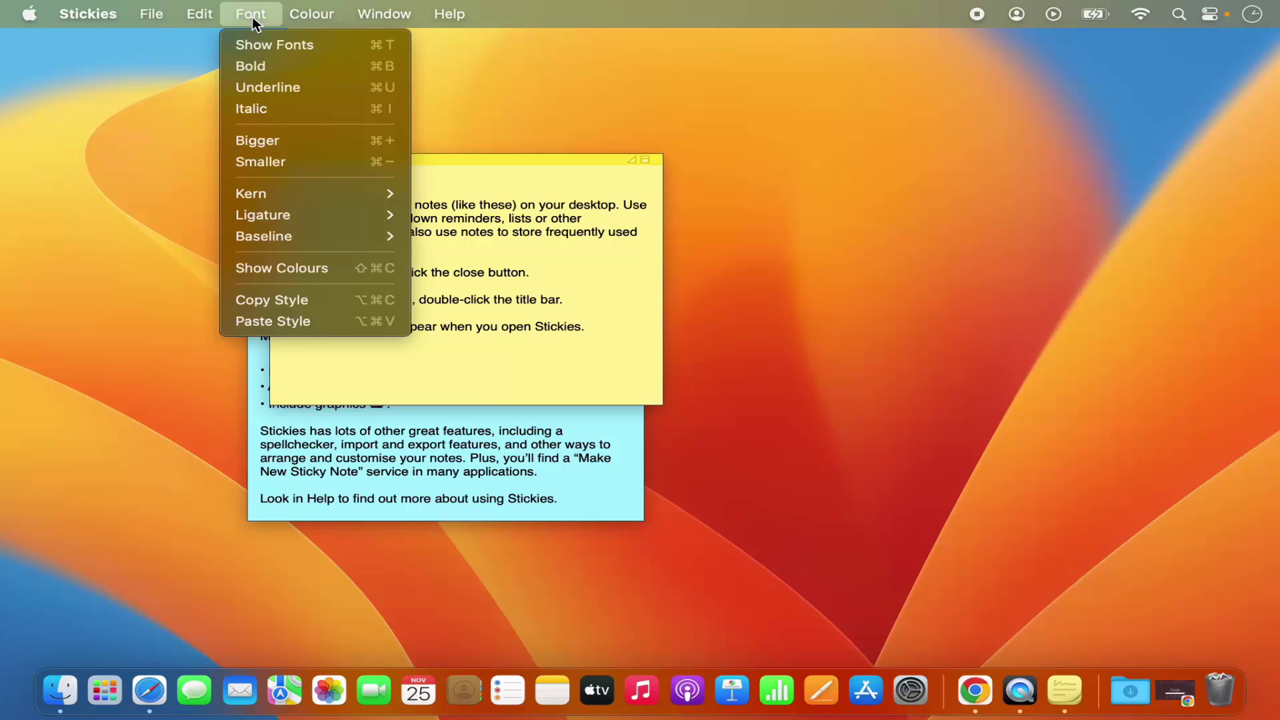
left_click(270, 66)
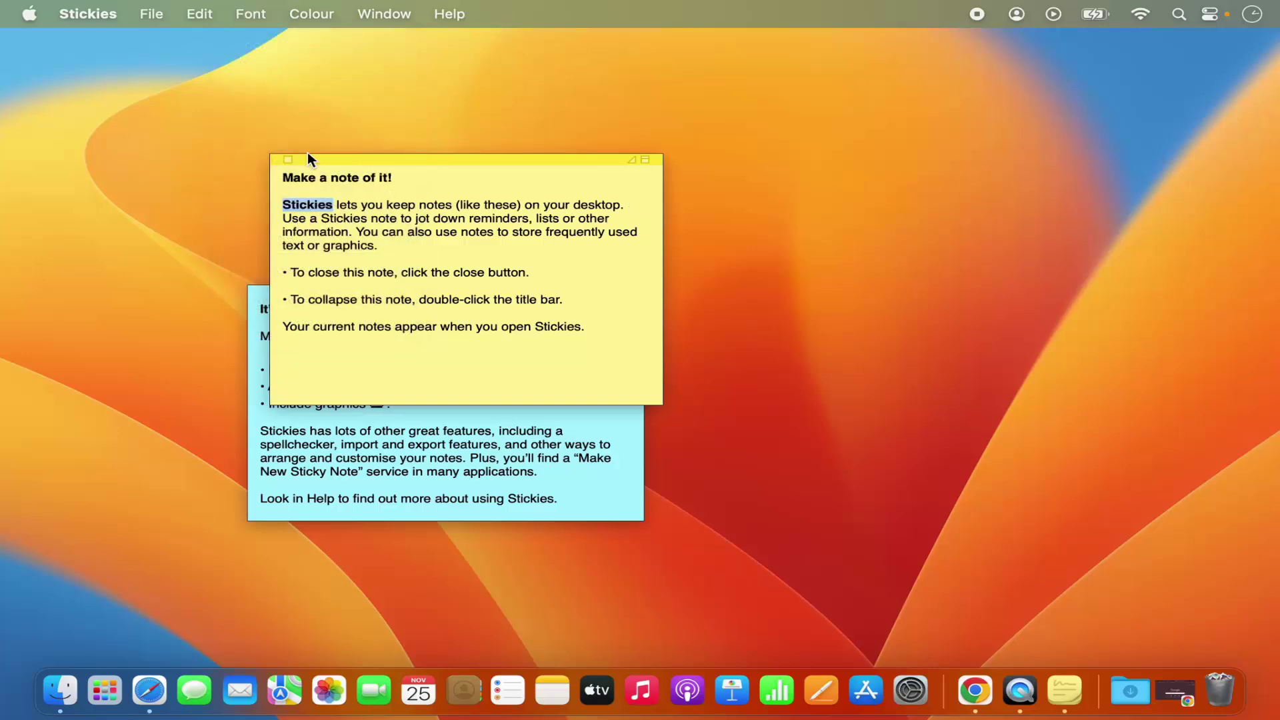
left_click(262, 16)
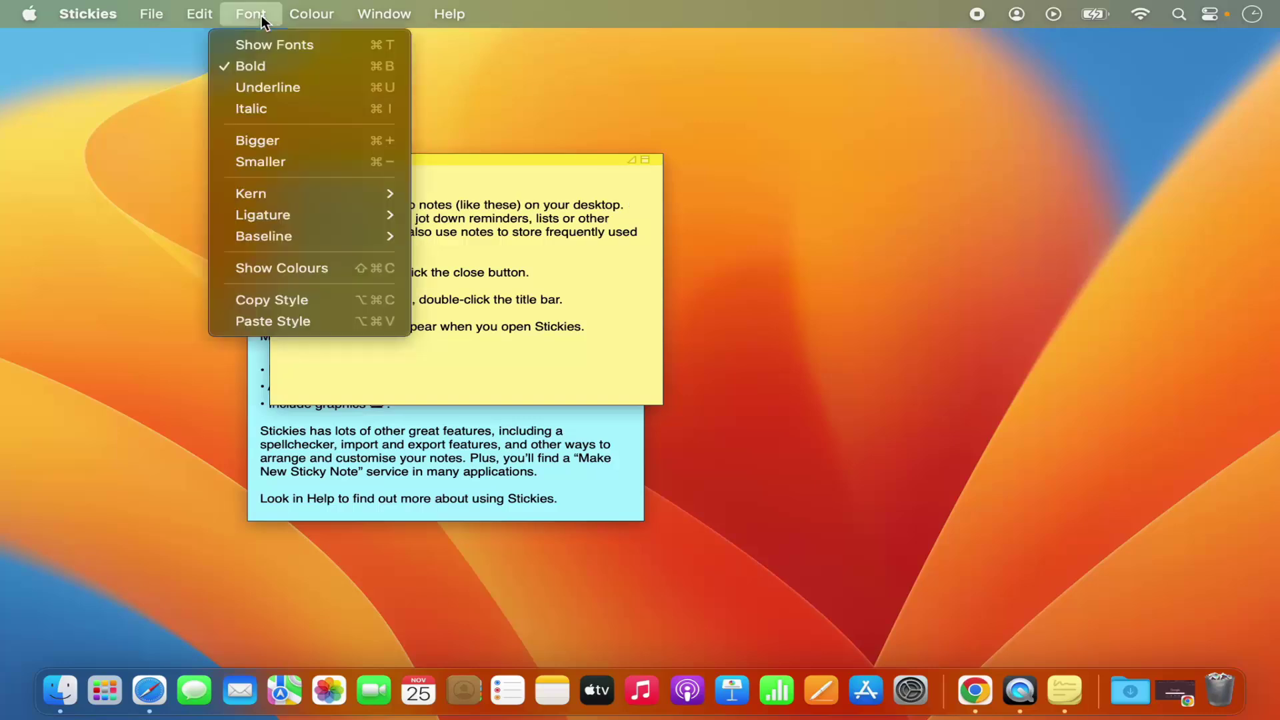
left_click(274, 87)
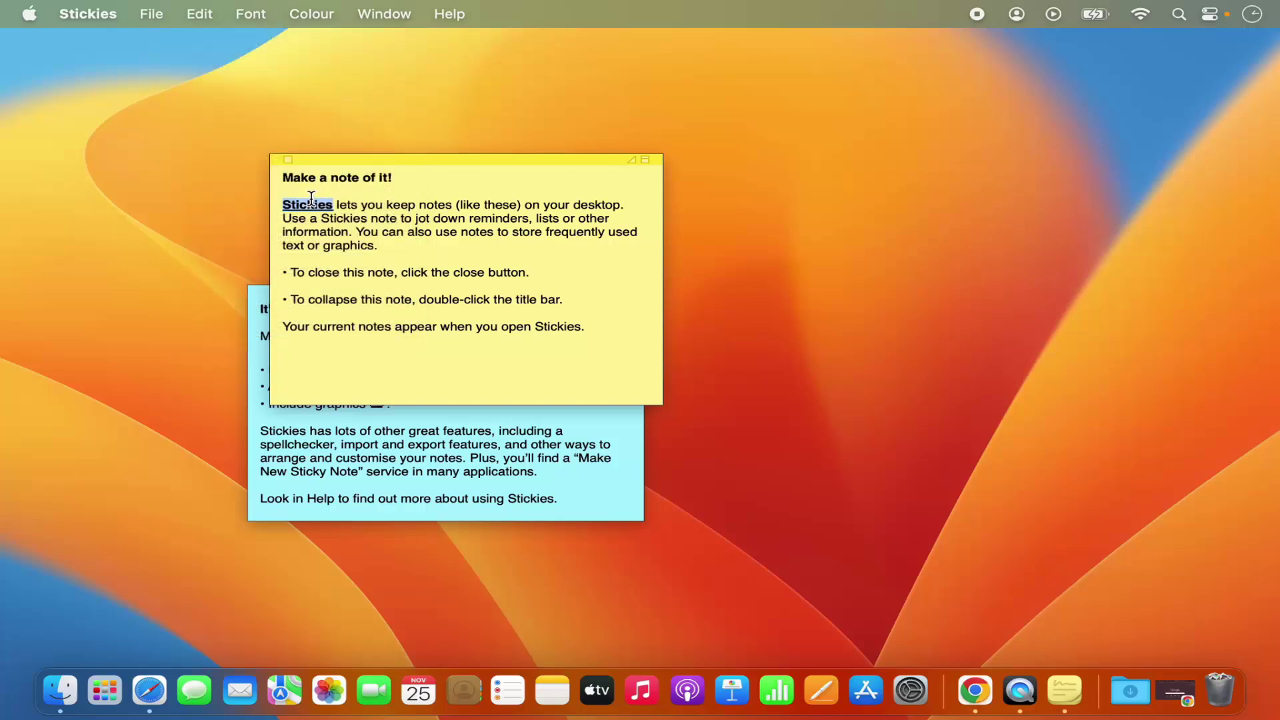
left_click(259, 15)
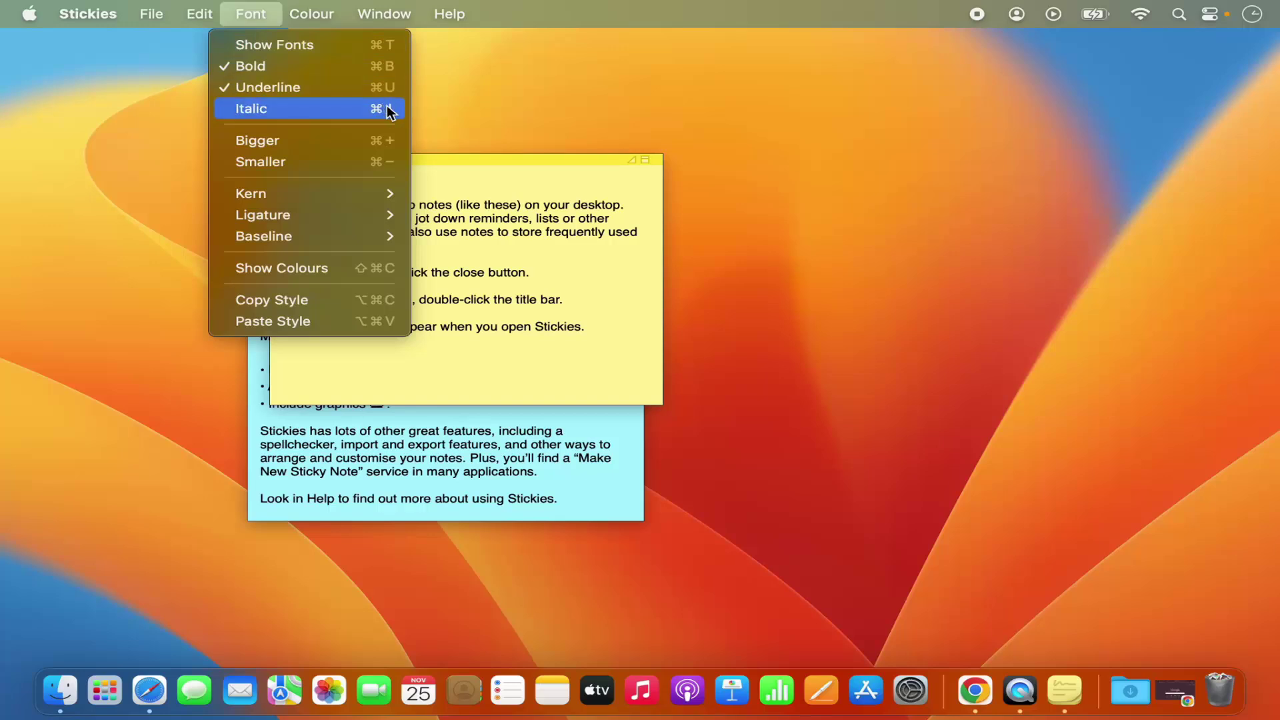
left_click(382, 143)
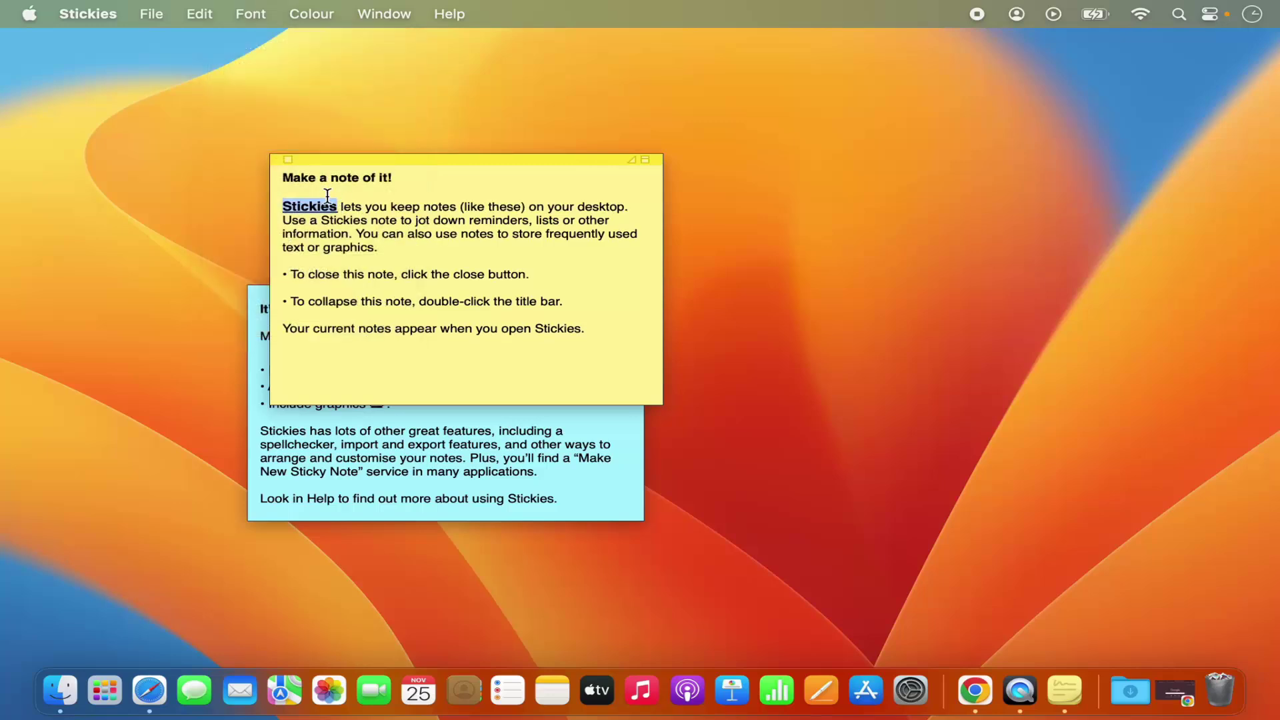
left_click(265, 18)
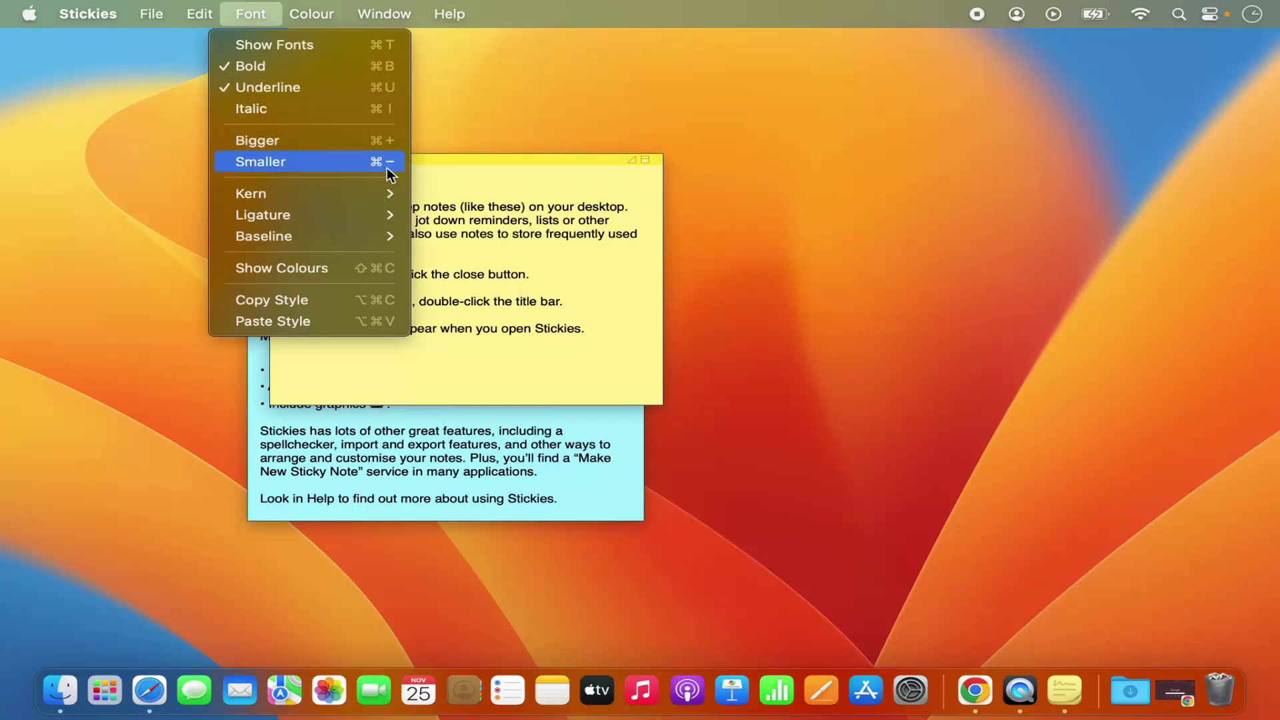
left_click(410, 161)
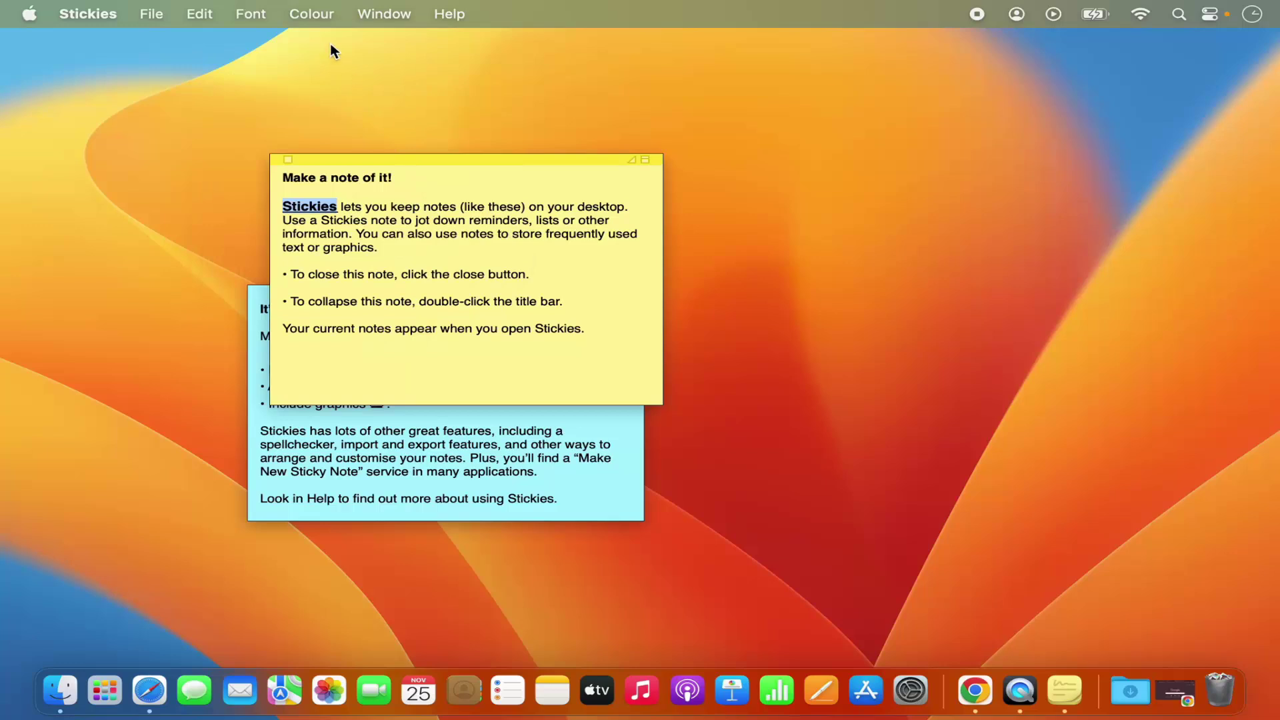
left_click(322, 17)
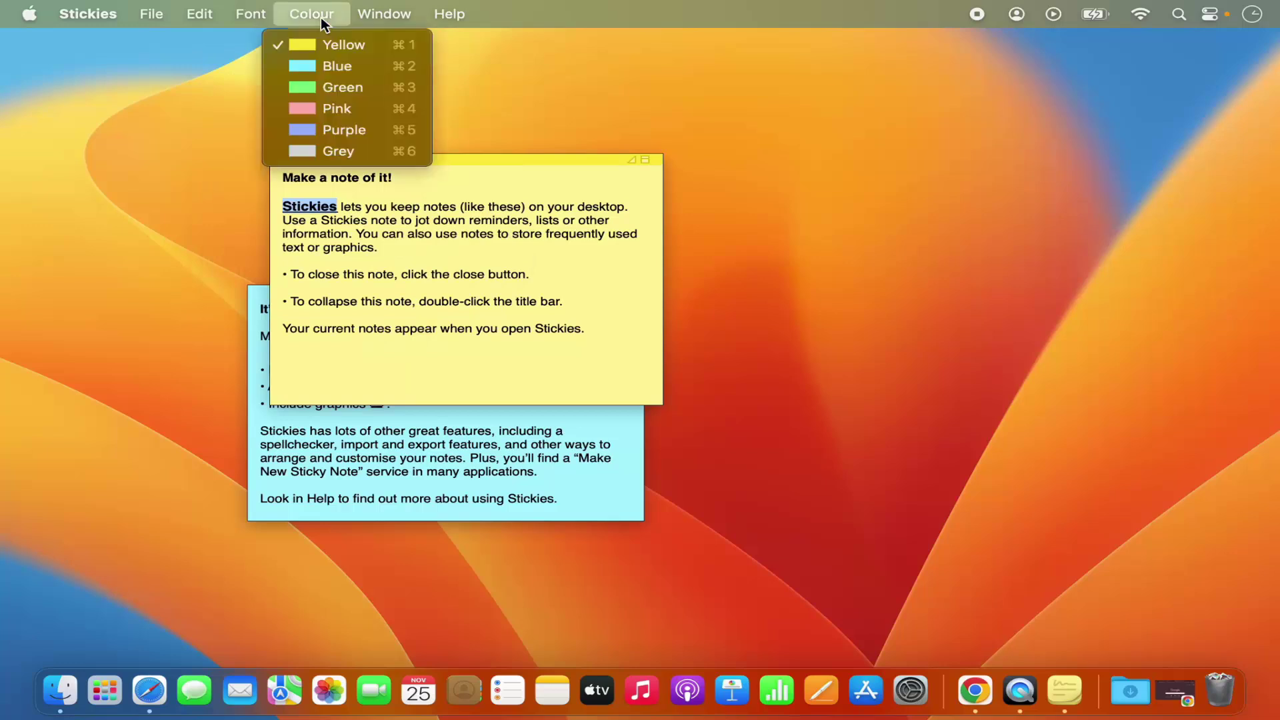
Turn the Make a note of it! note blue, then green.
left_click(298, 62)
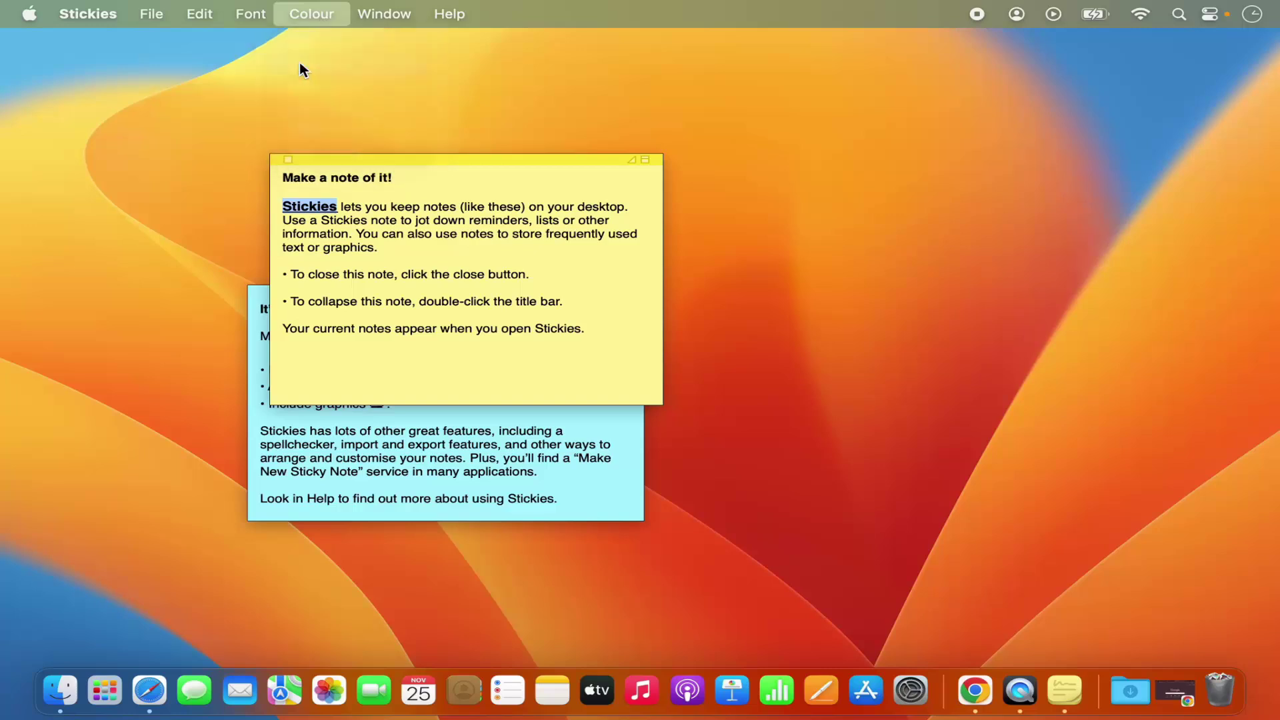
left_click(319, 13)
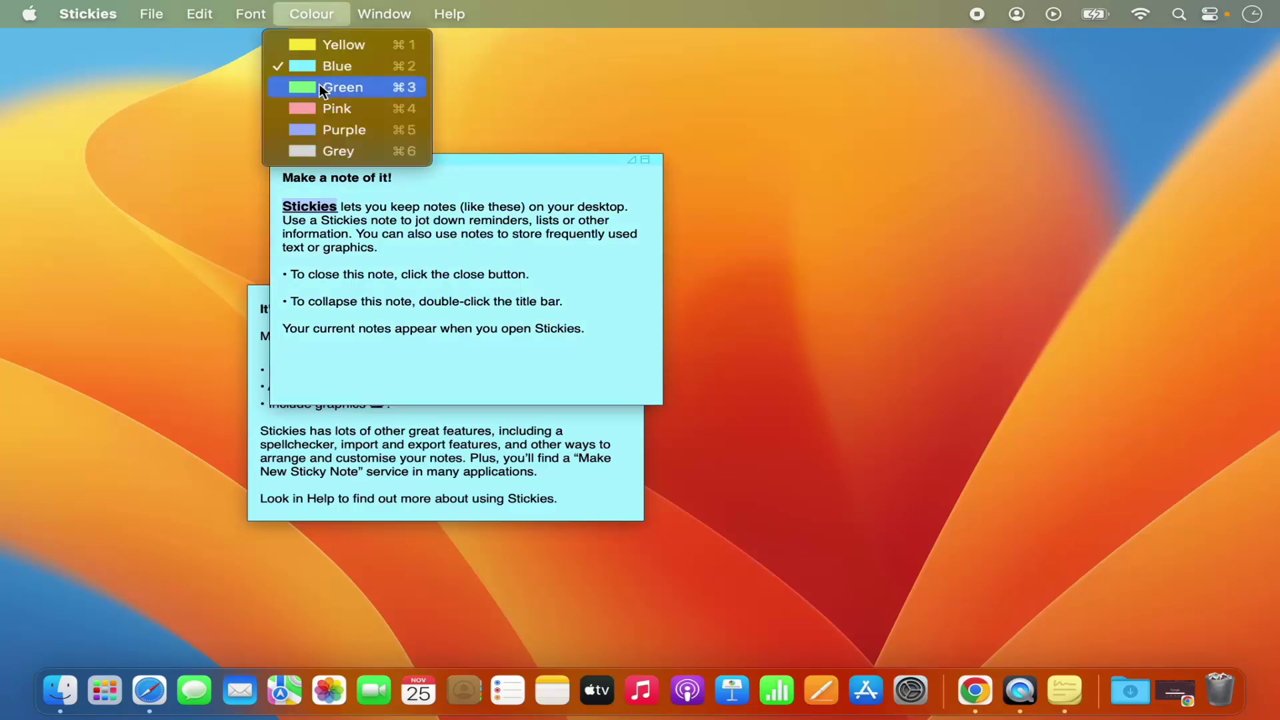
left_click(319, 86)
left_click(322, 19)
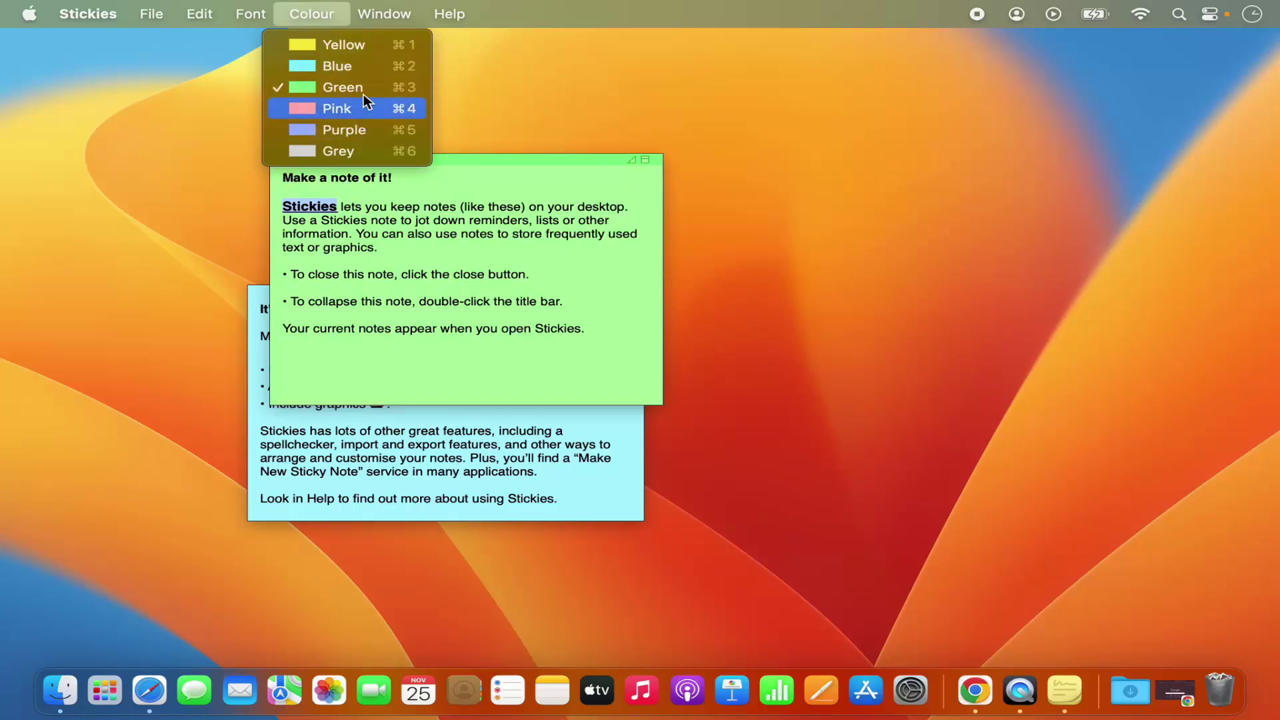
mouse_move(378, 18)
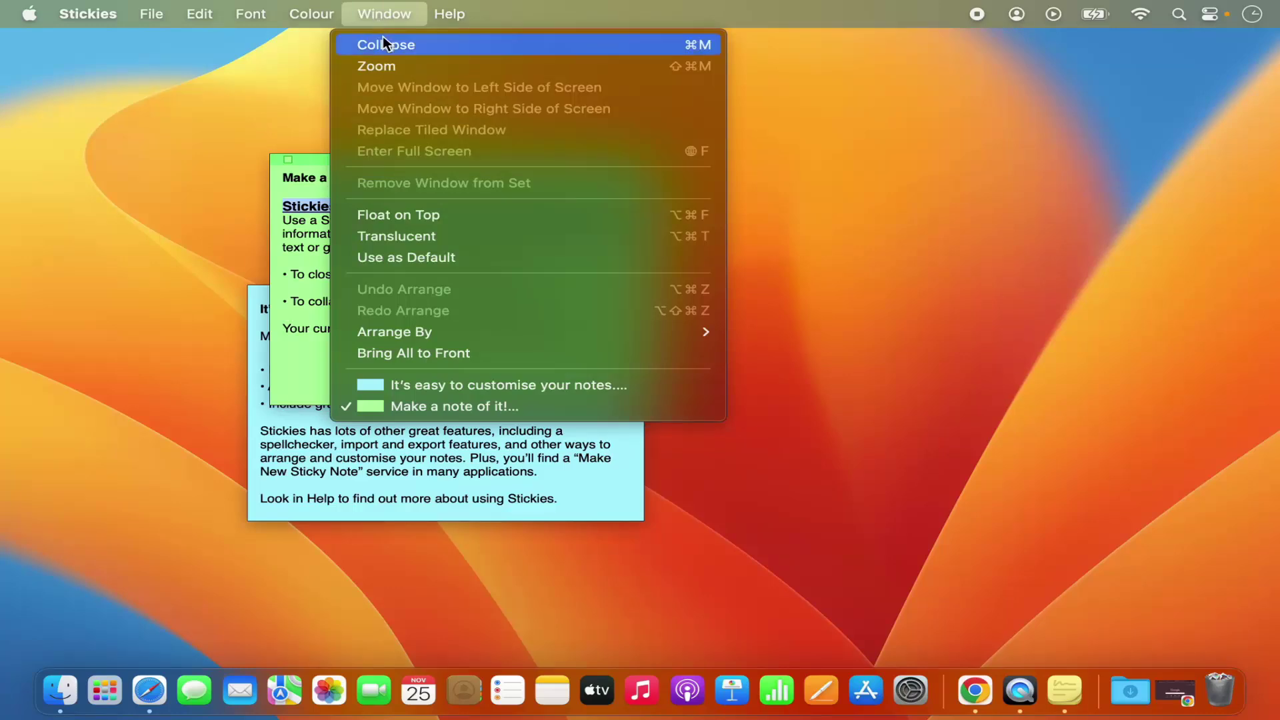
left_click(377, 66)
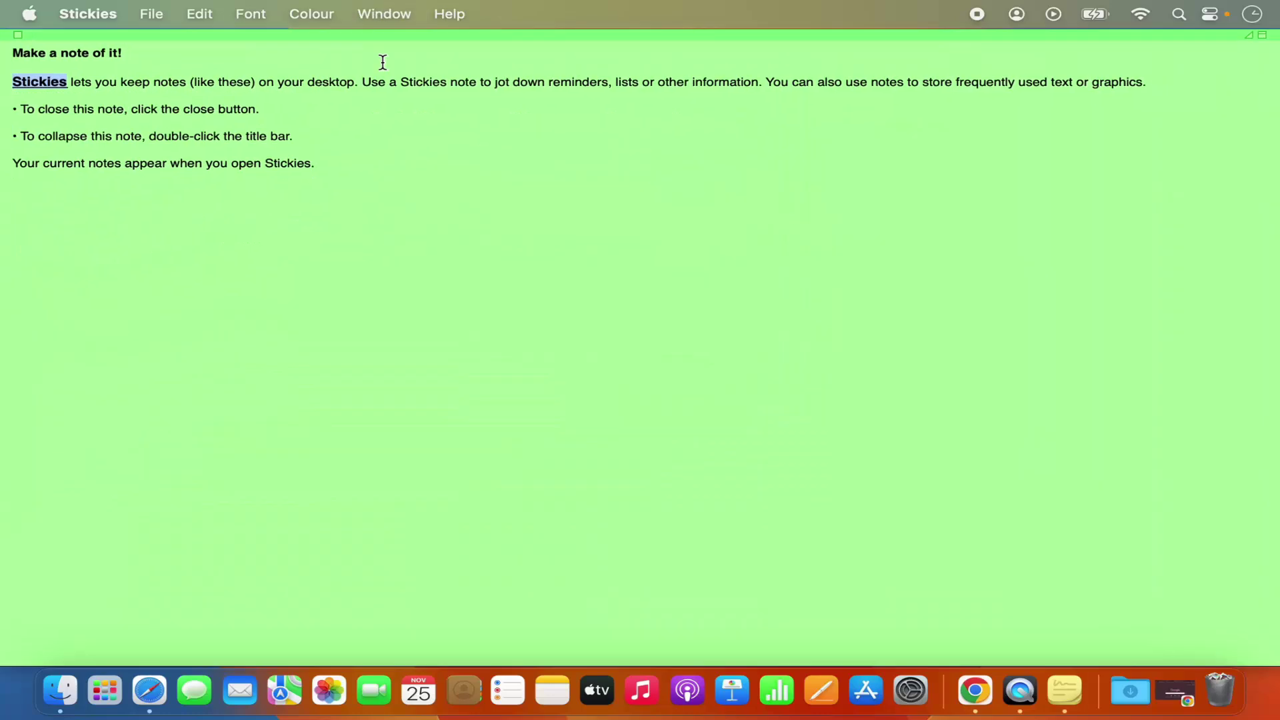
left_click(386, 14)
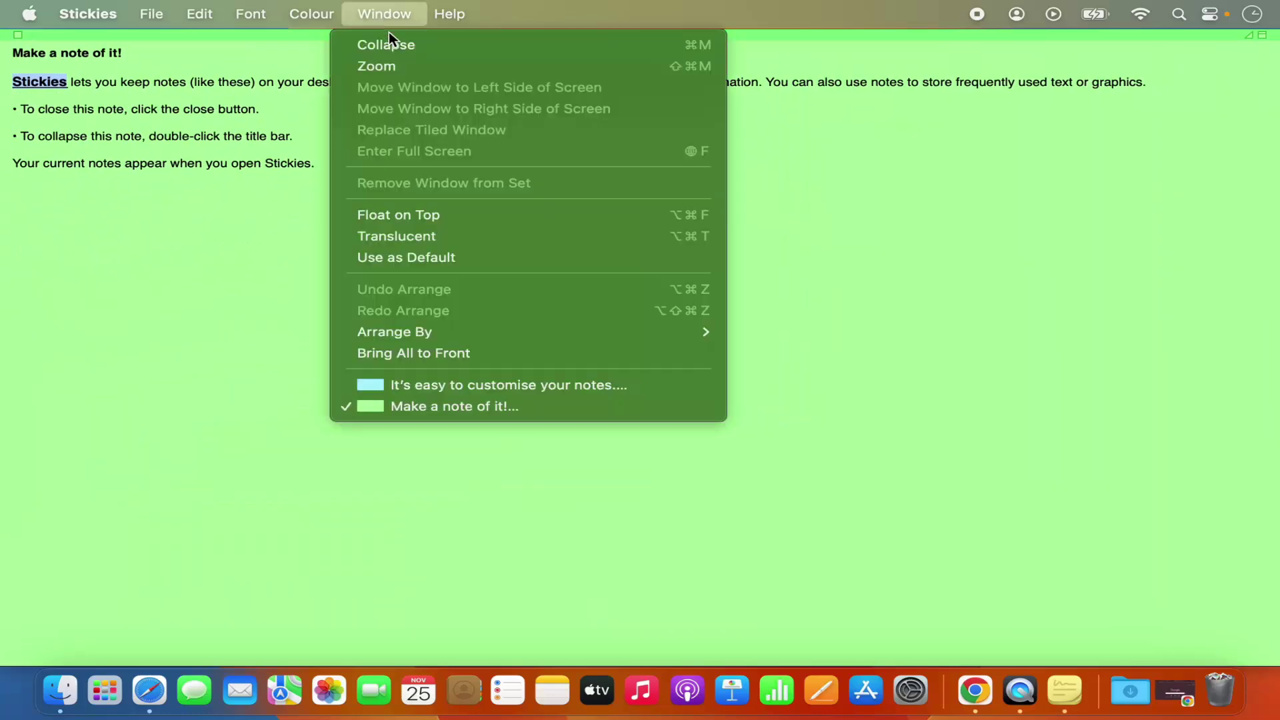
left_click(395, 47)
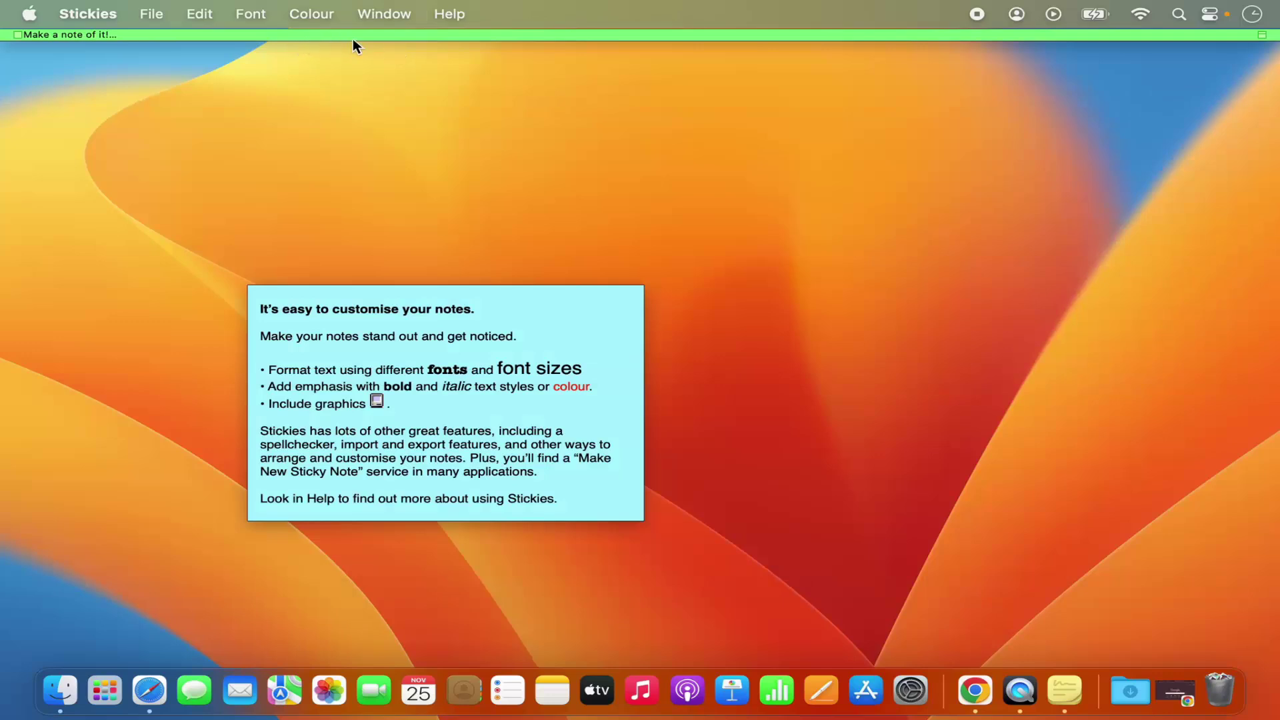
double_click(339, 35)
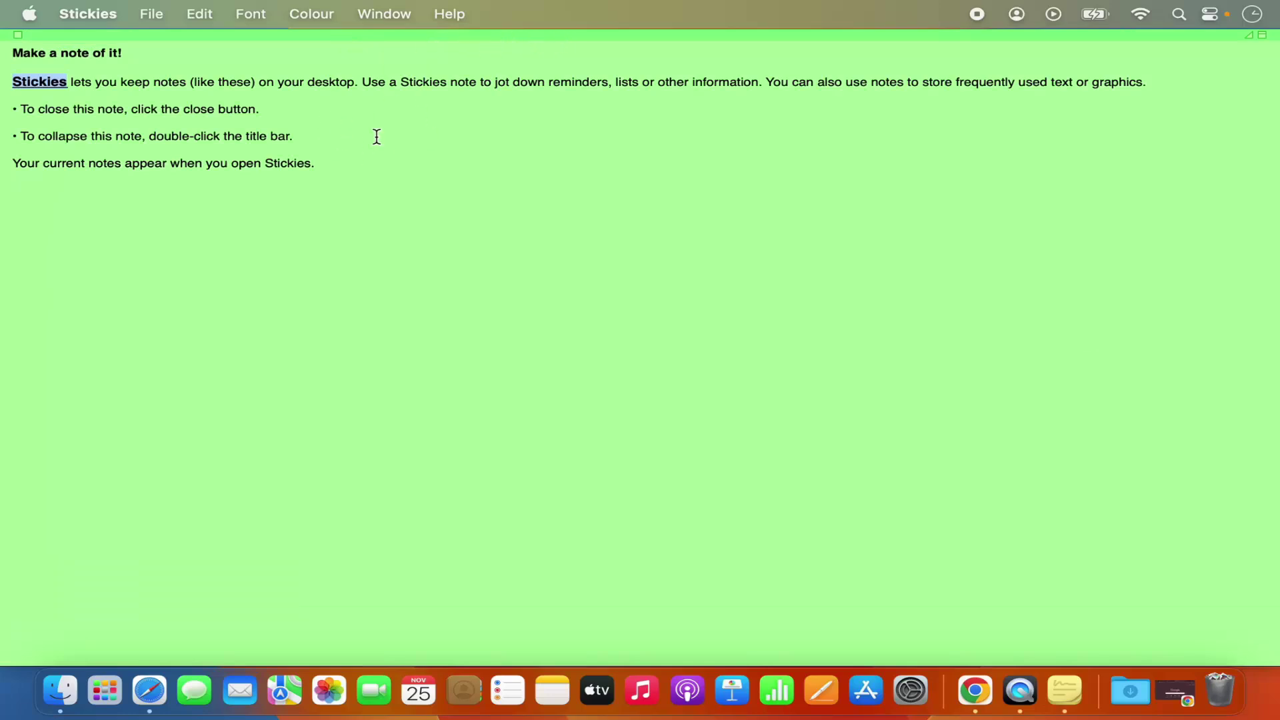
Export the green note's text to the Desktop as a plain-text file named note1.
left_click(158, 16)
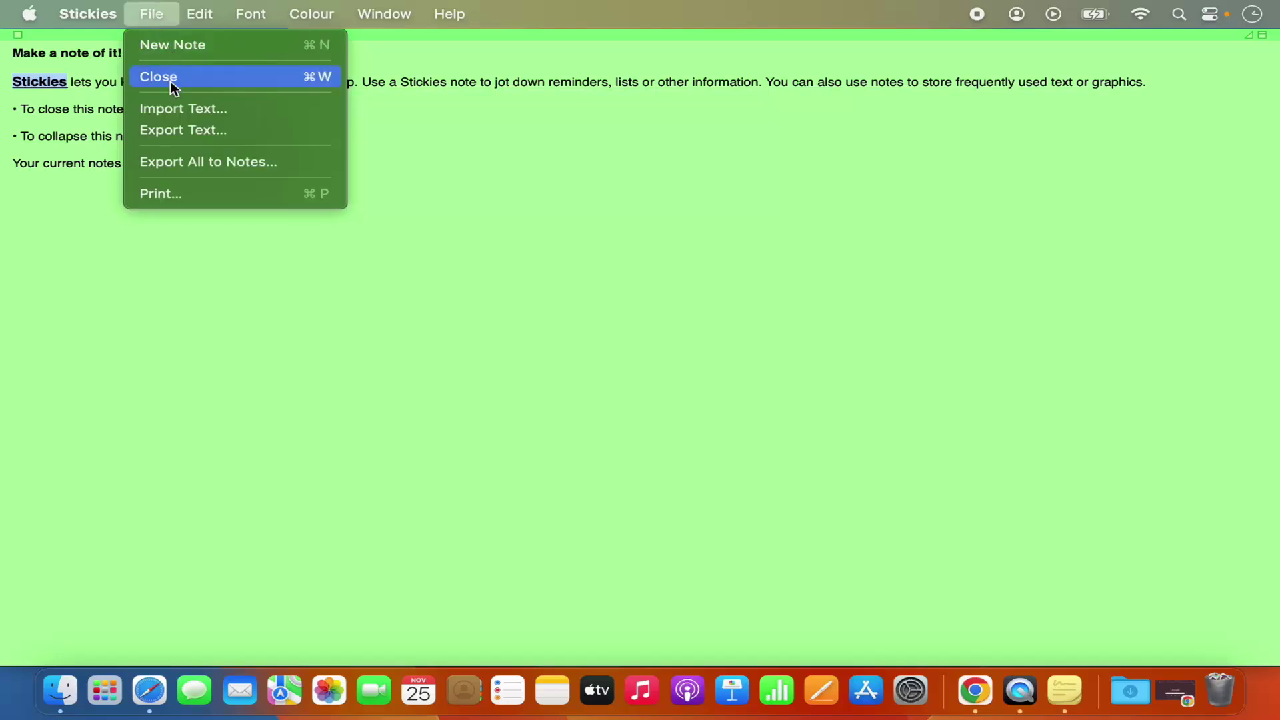
left_click(194, 130)
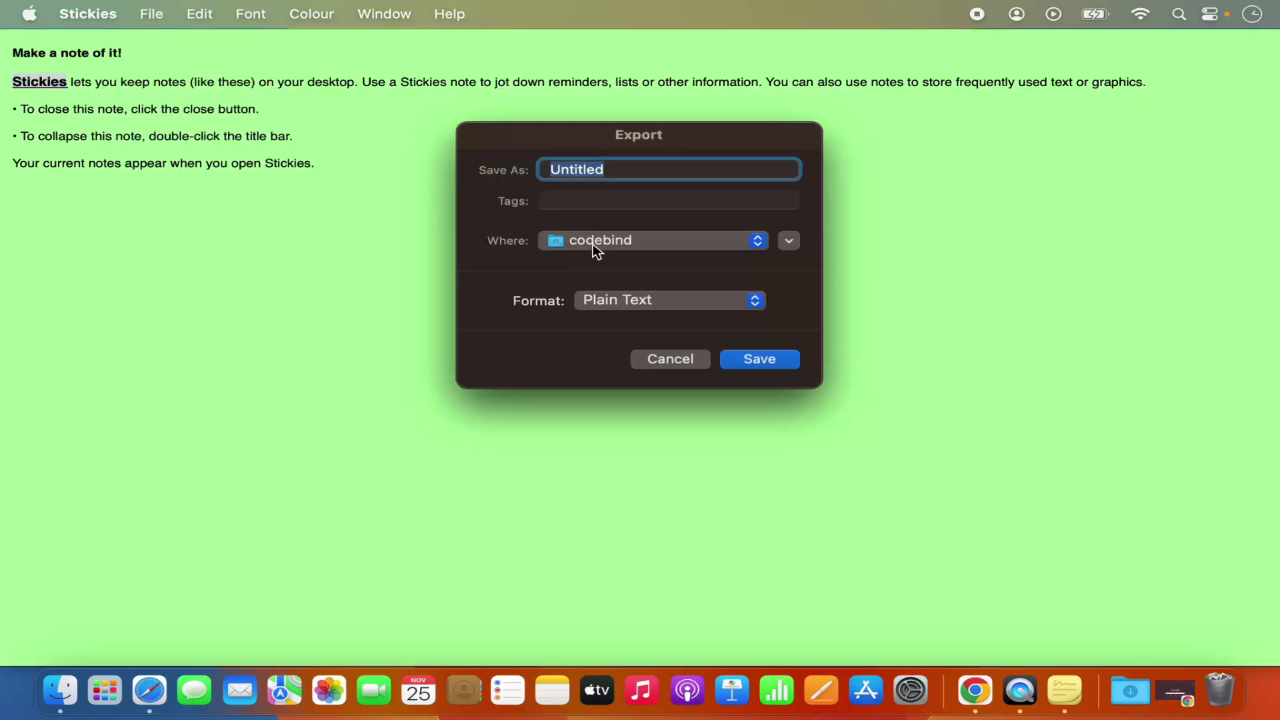
left_click(593, 244)
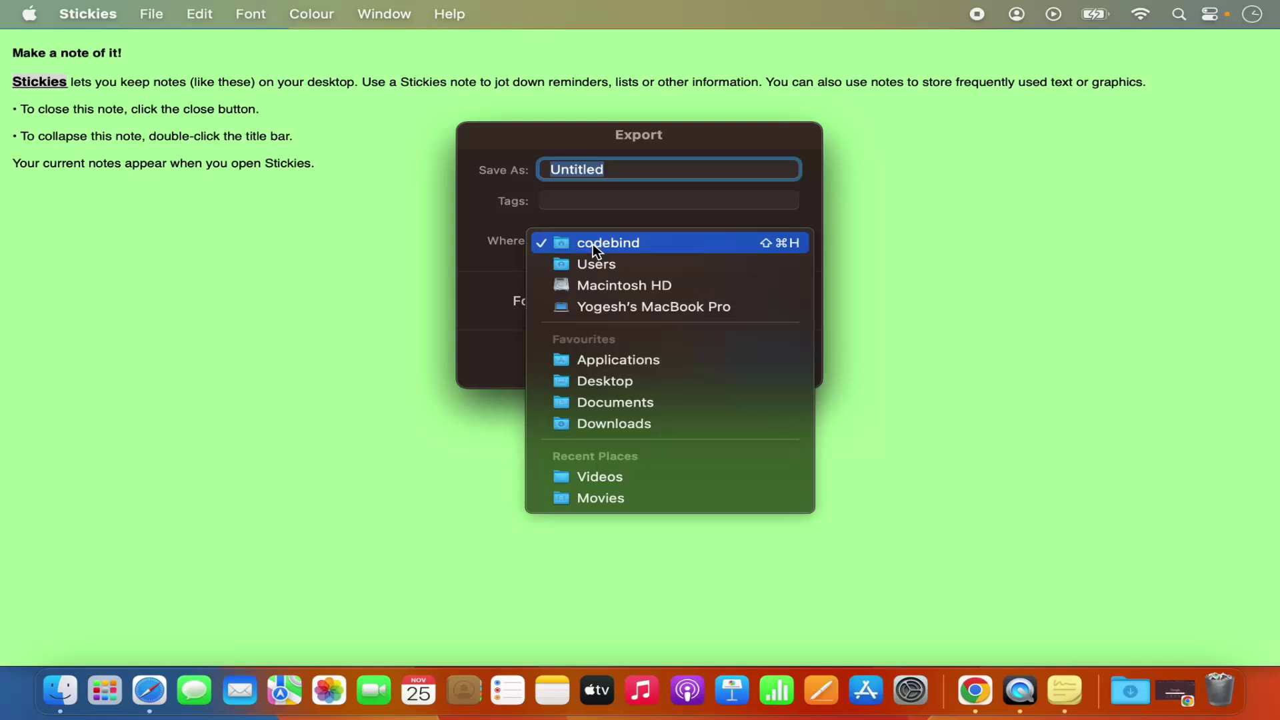
left_click(606, 379)
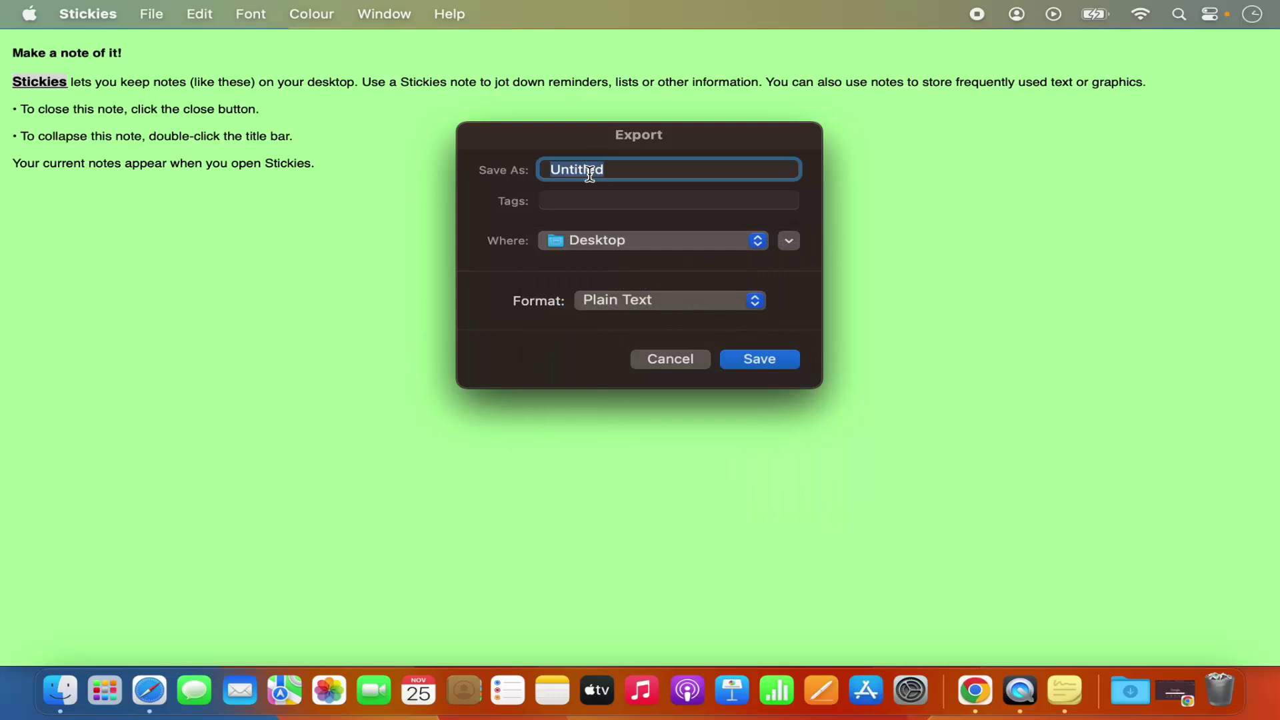
key("BackSpace")
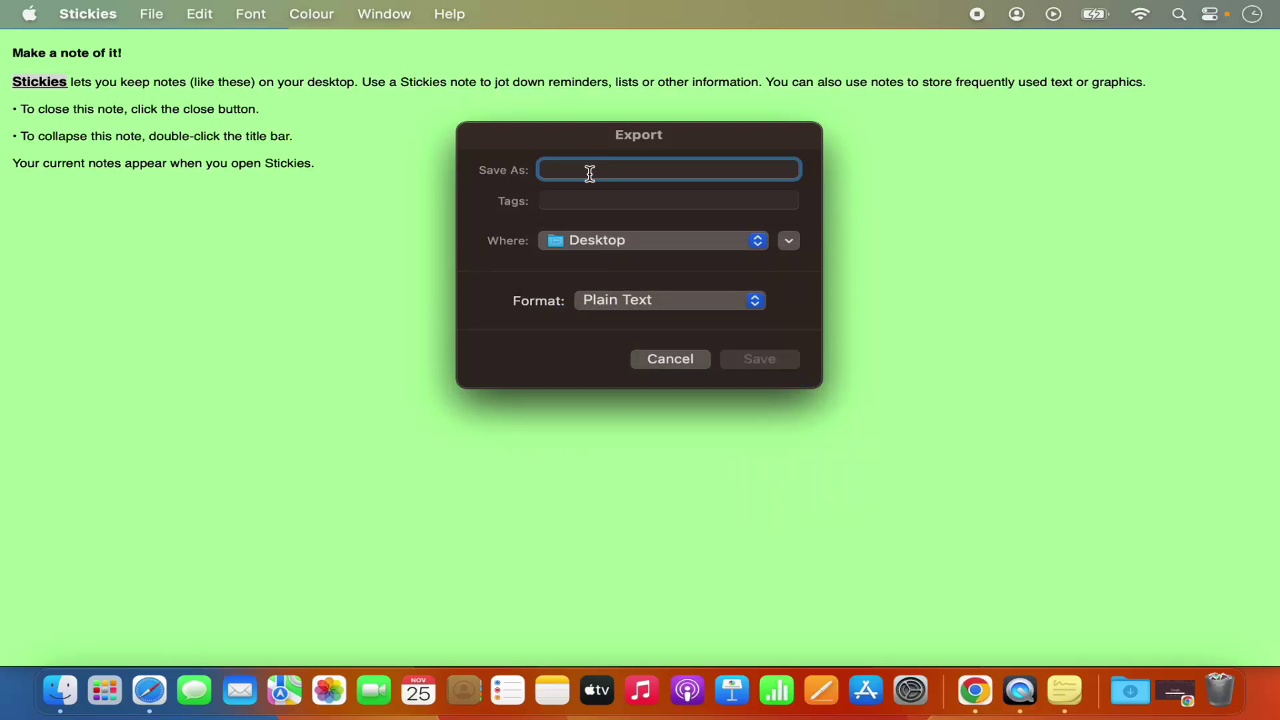
type("note1")
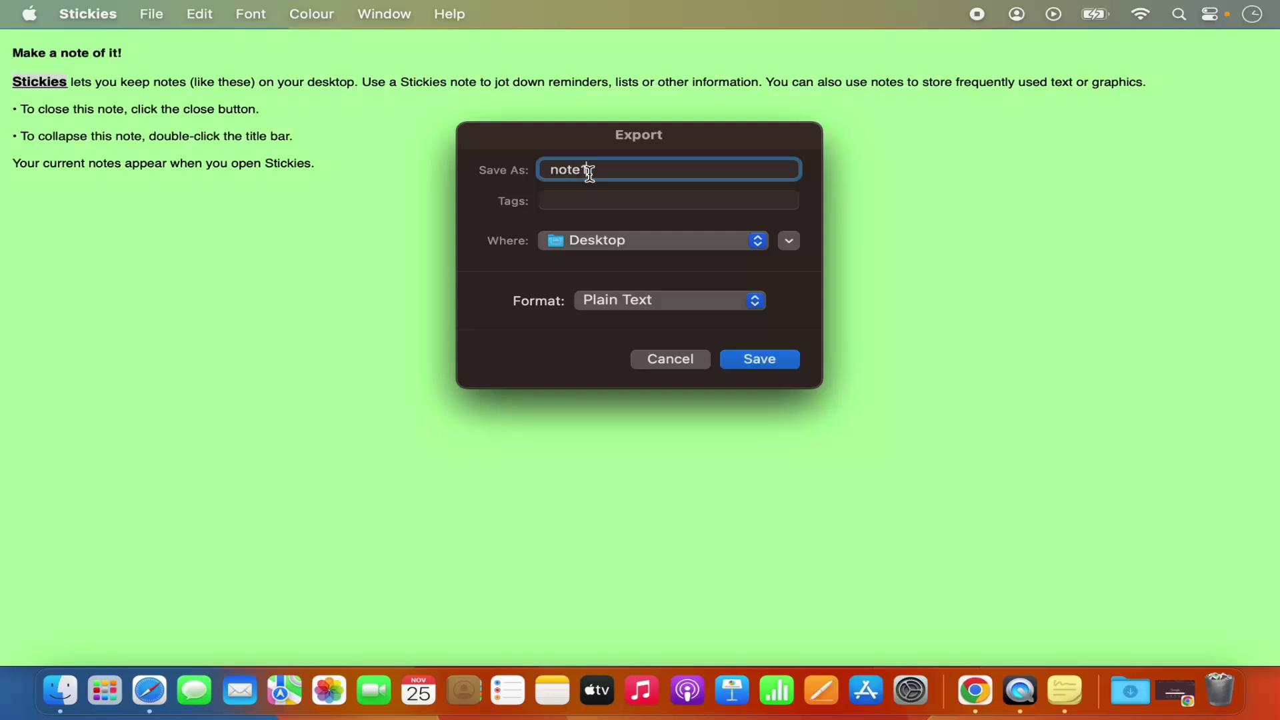
left_click(761, 360)
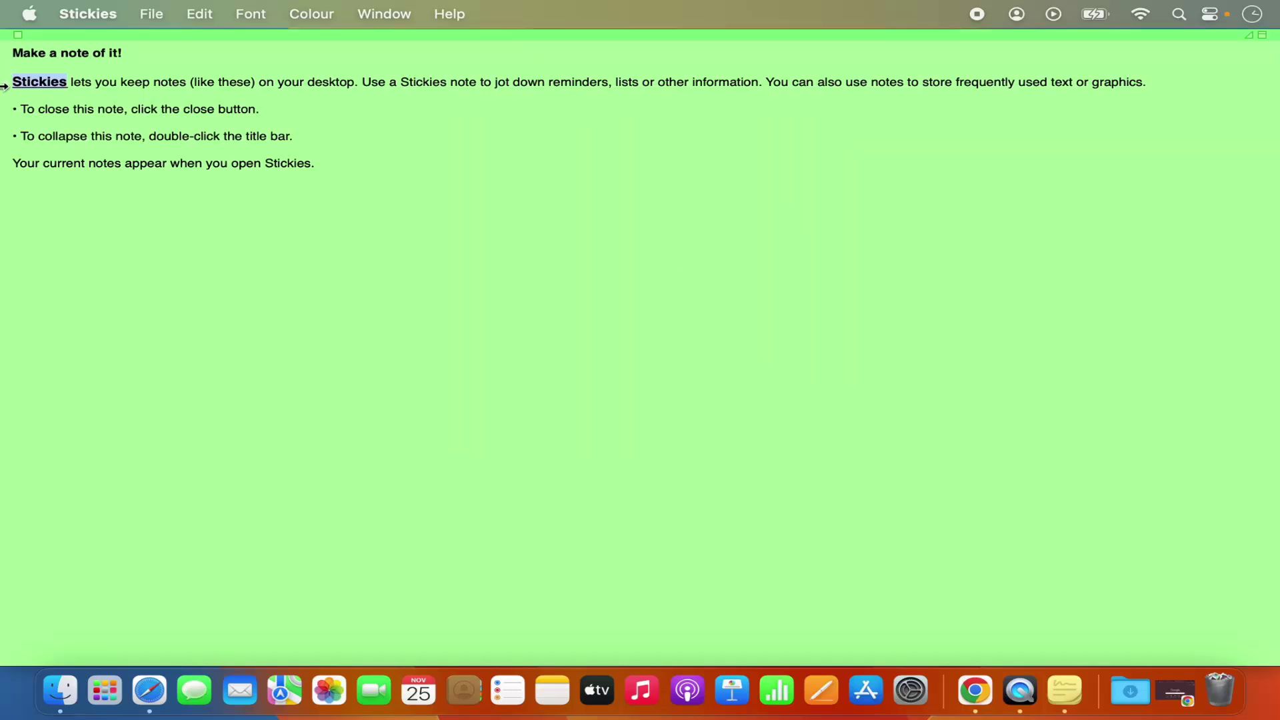
Close the green note, abandoning a Desktop save and finally choosing Delete Note.
left_click(18, 35)
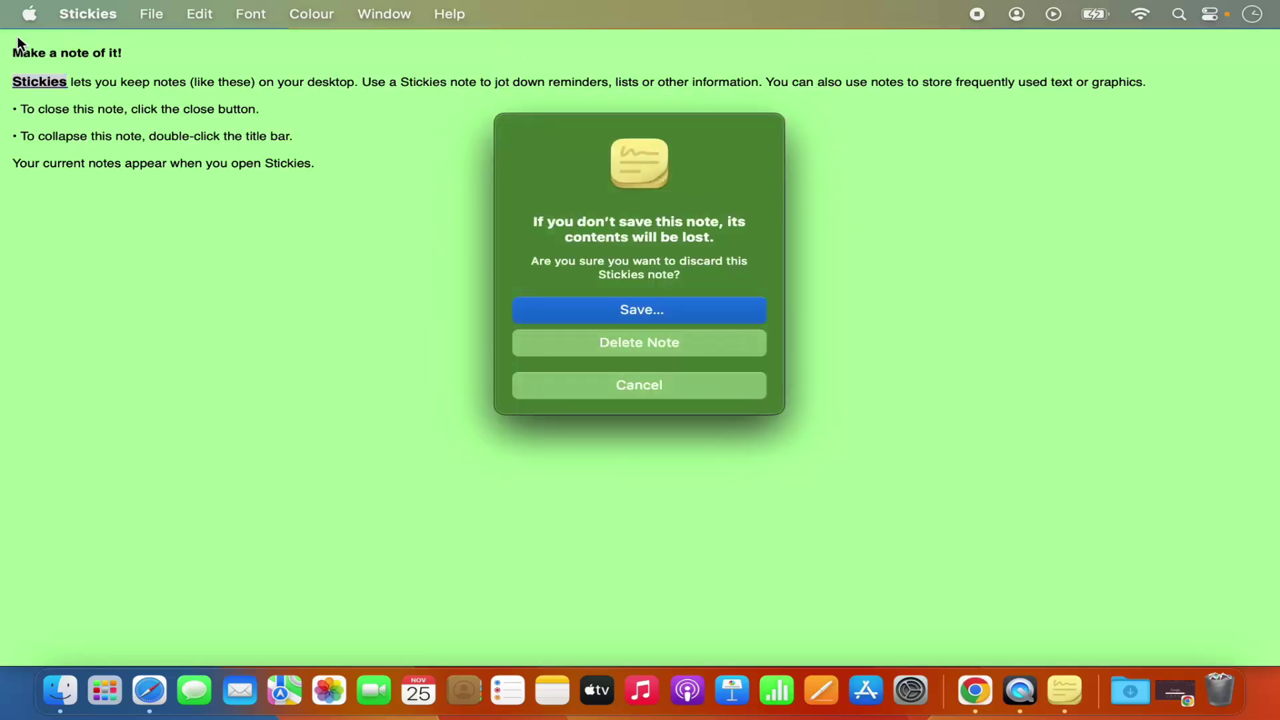
key("Escape")
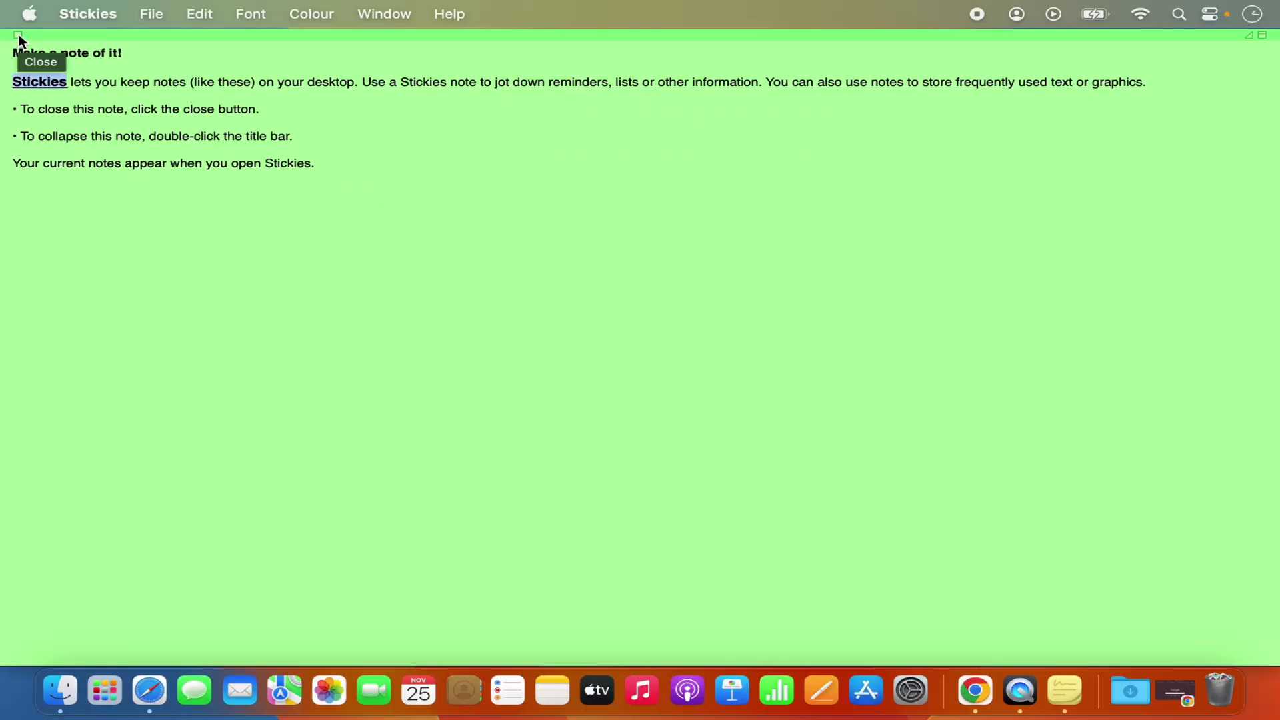
left_click(18, 35)
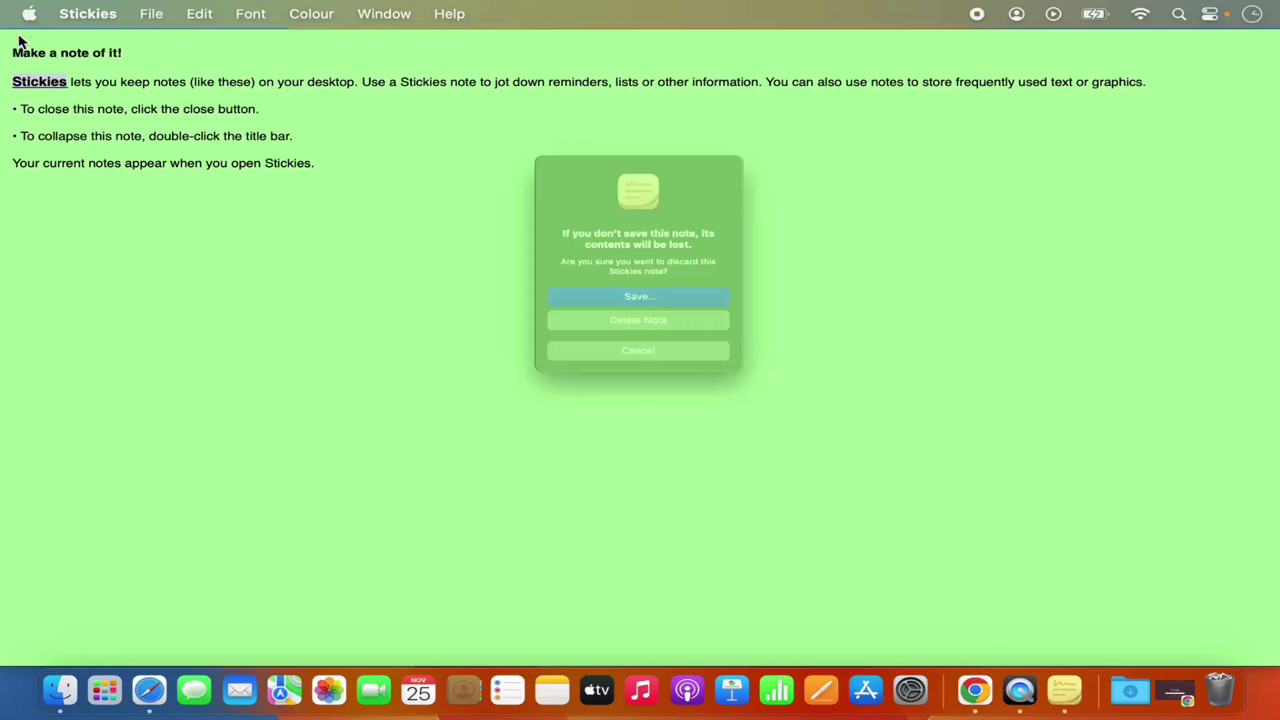
left_click(564, 309)
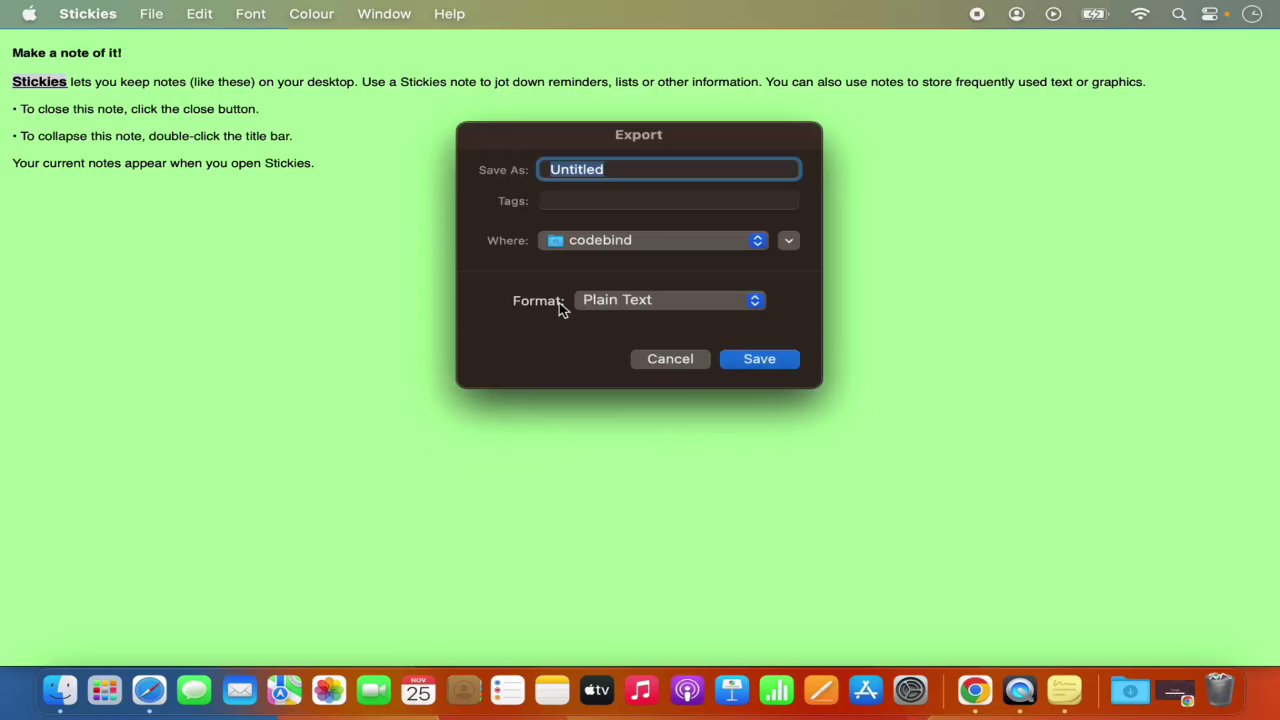
left_click(614, 233)
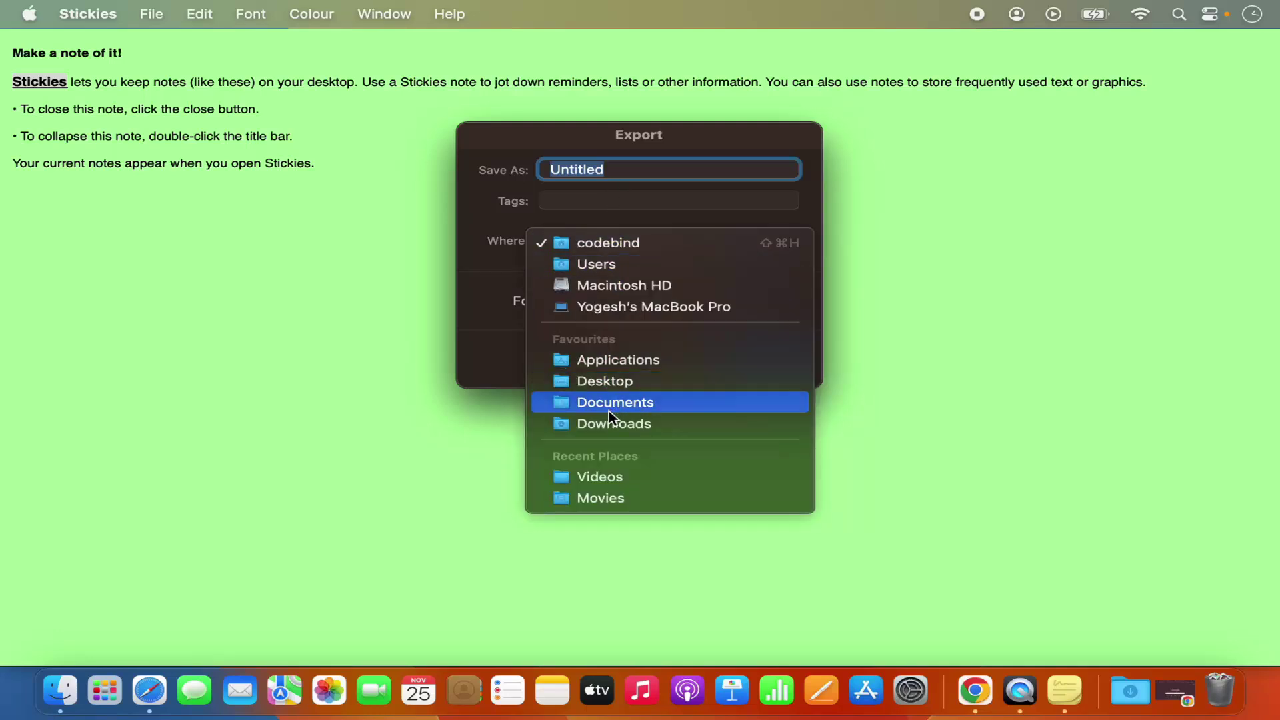
left_click(607, 379)
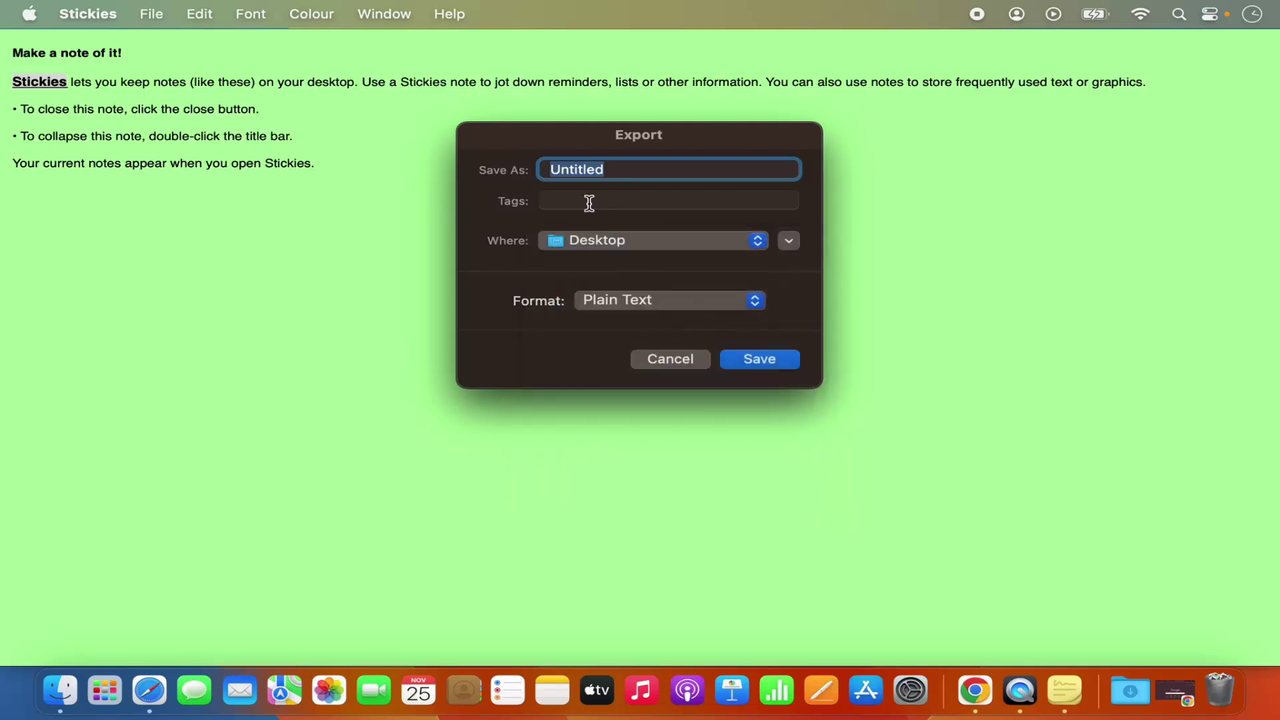
double_click(589, 175)
left_click(667, 352)
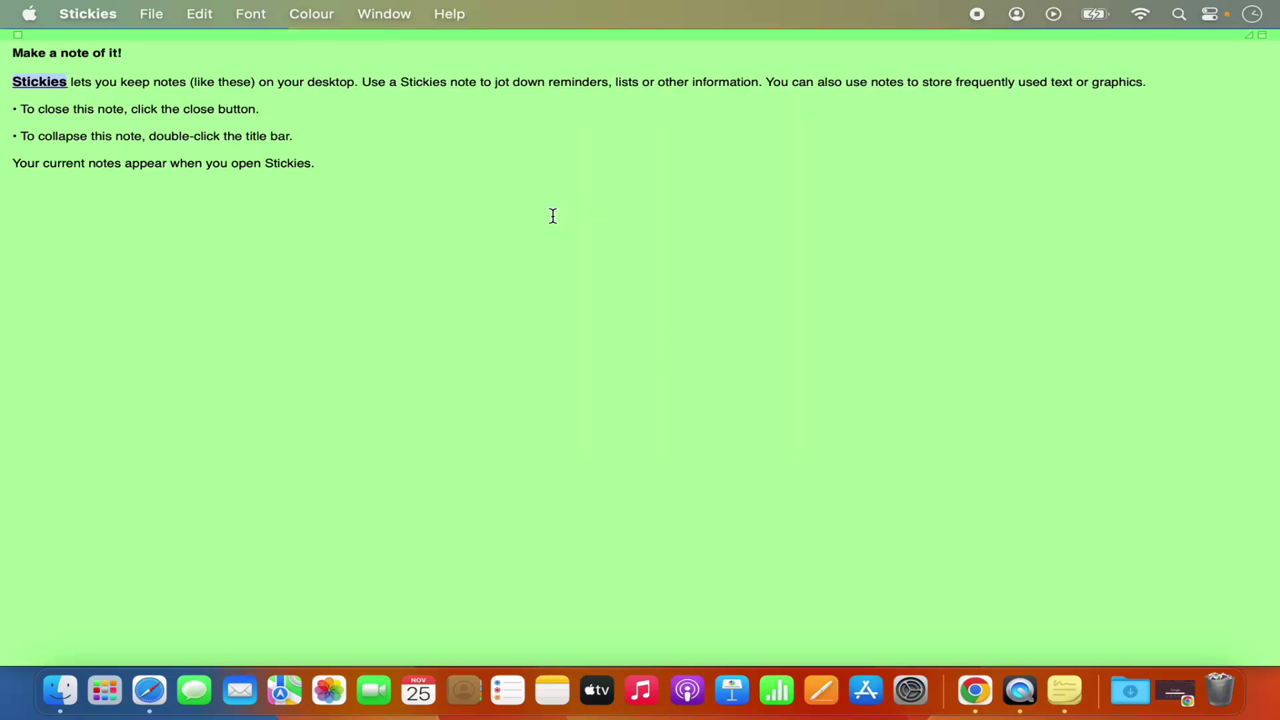
left_click(18, 35)
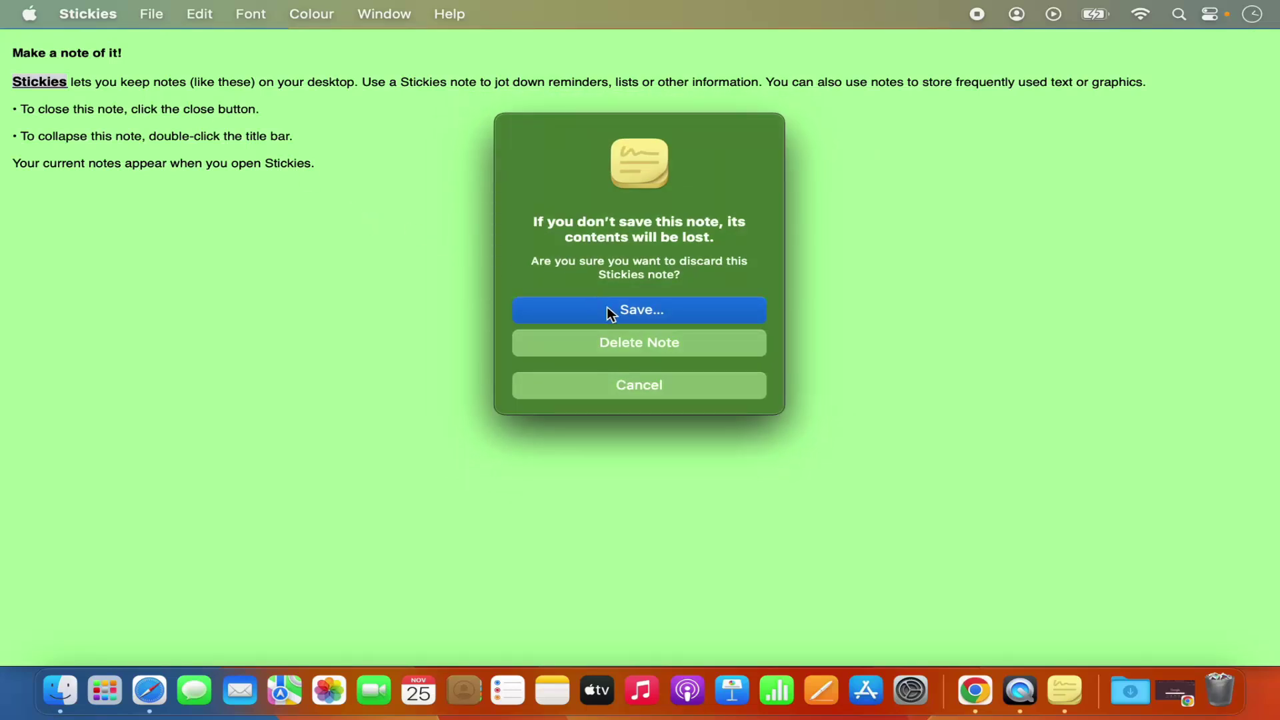
left_click(627, 345)
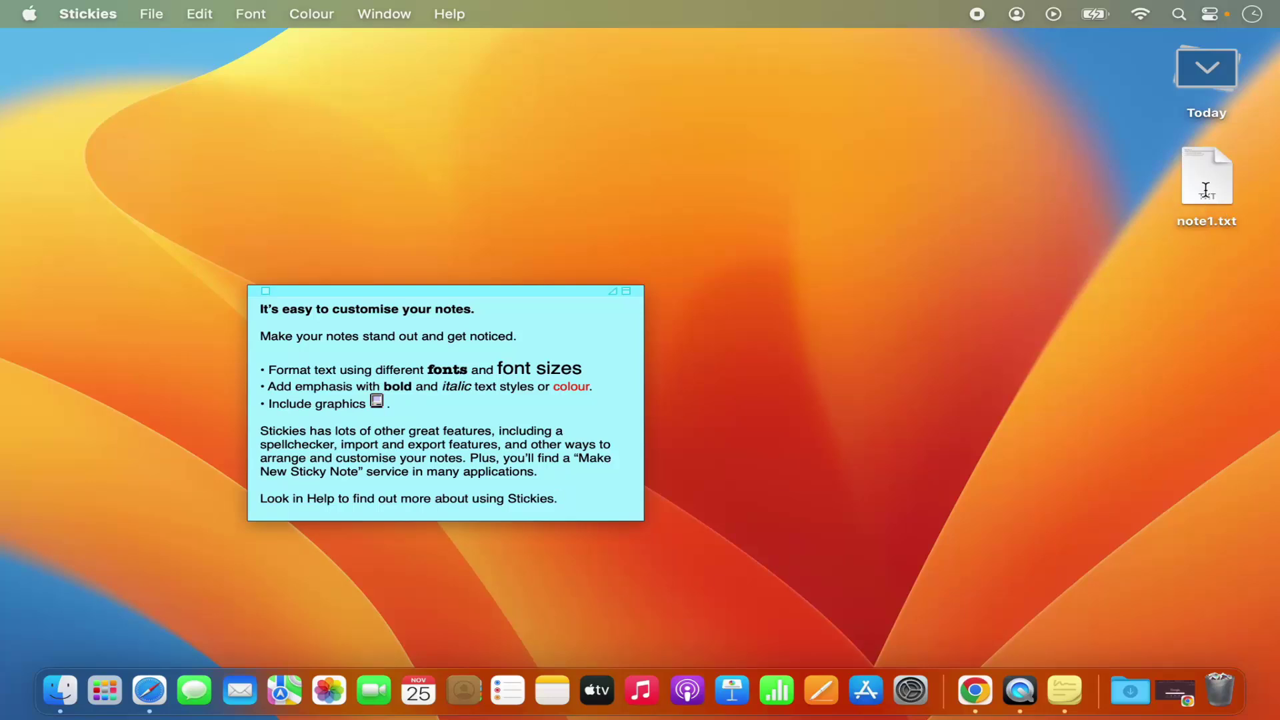
double_click(1206, 190)
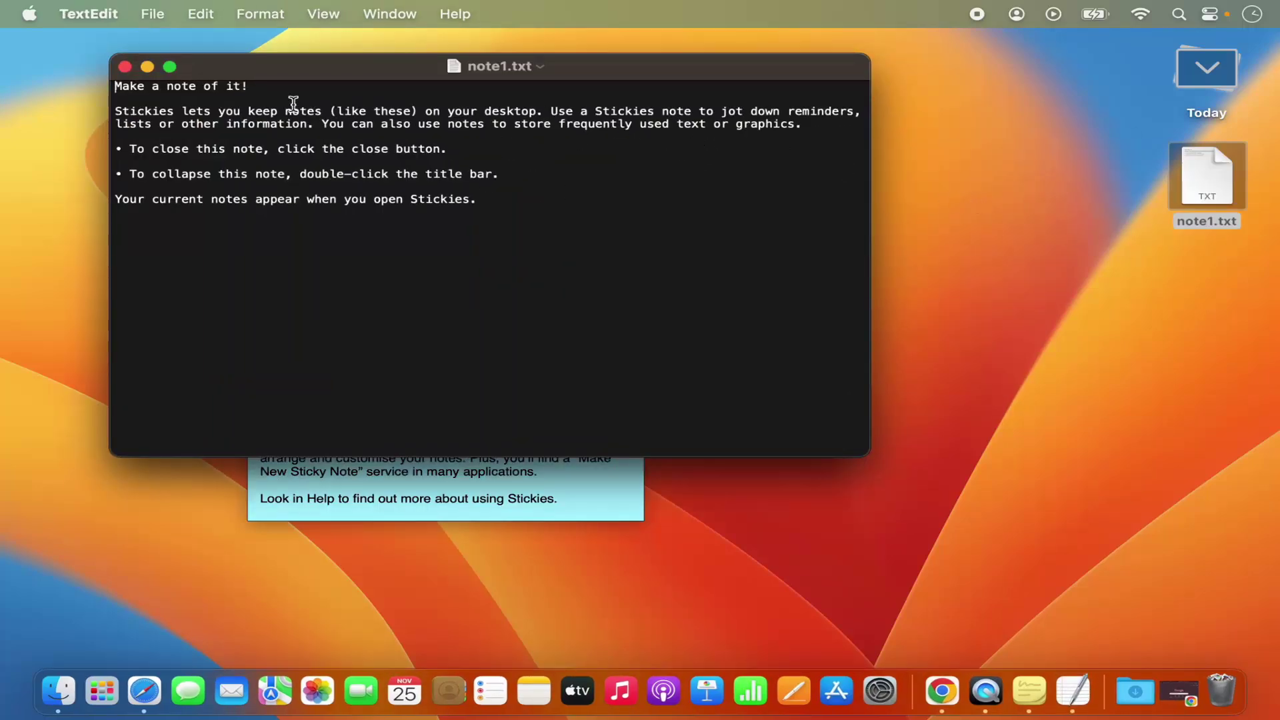
left_click(125, 67)
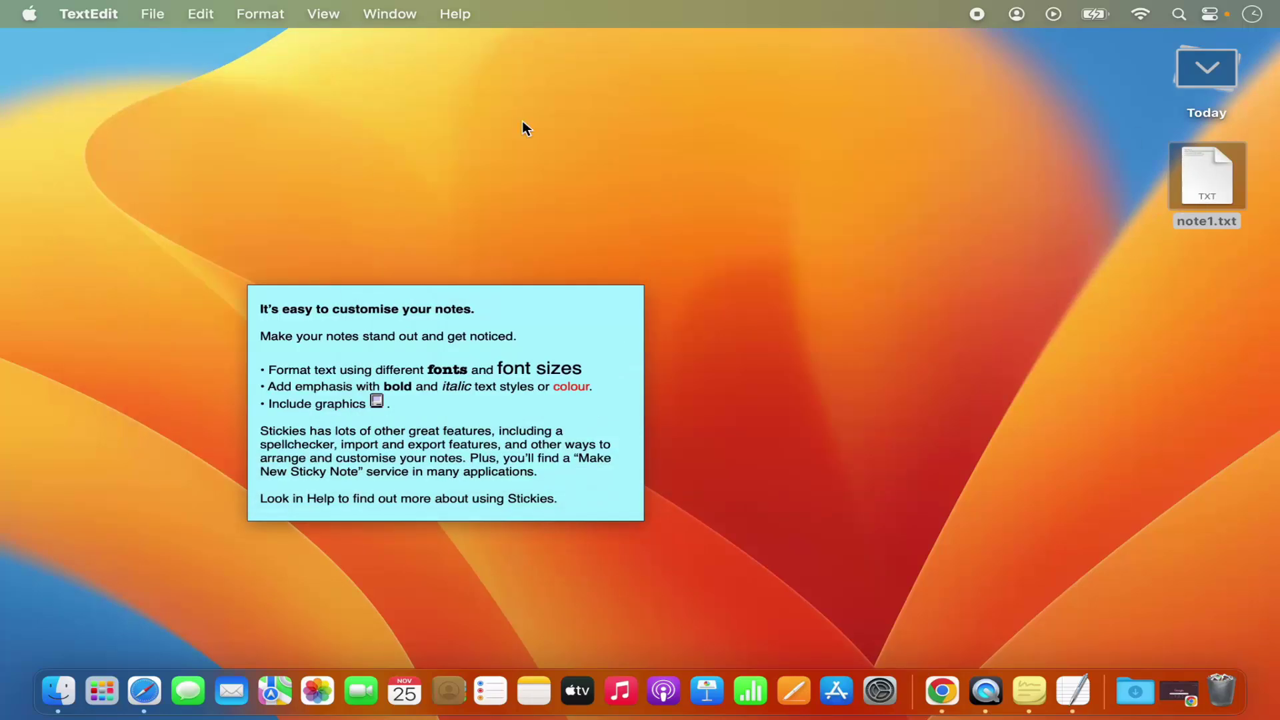
left_click(1011, 210)
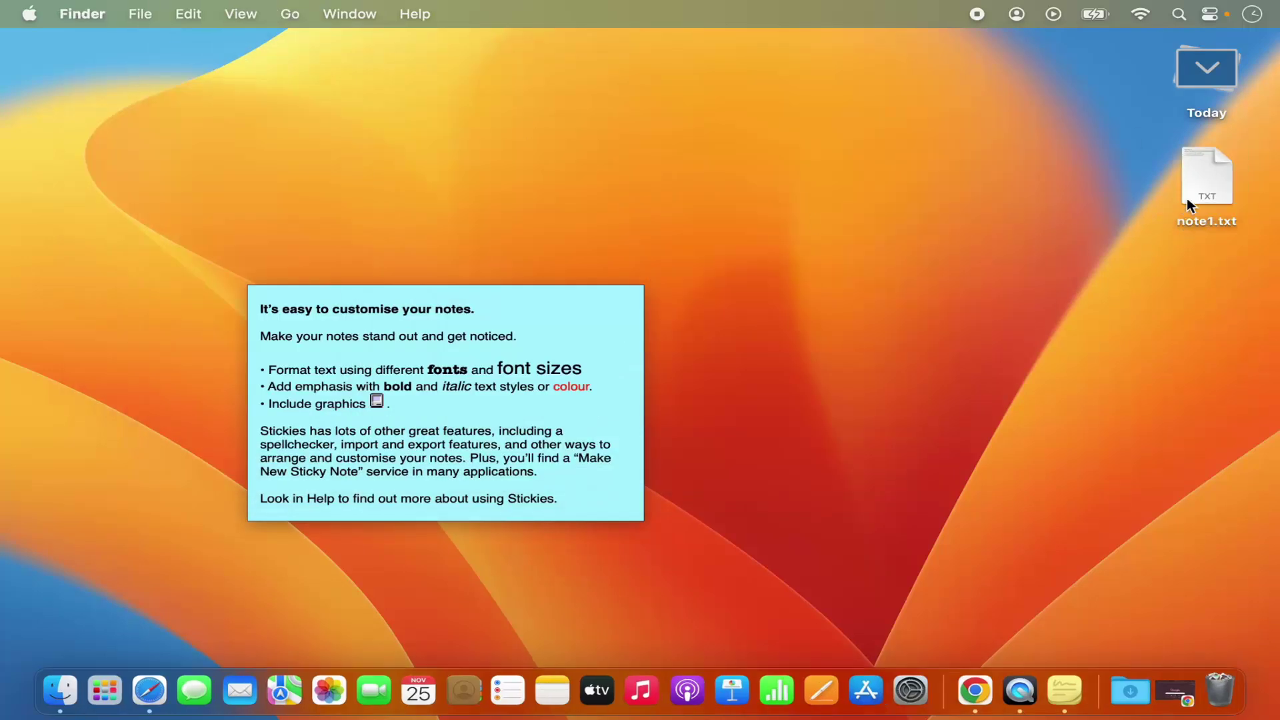
Import note1.txt from the Desktop with Import Text… as a new yellow note.
left_click(497, 368)
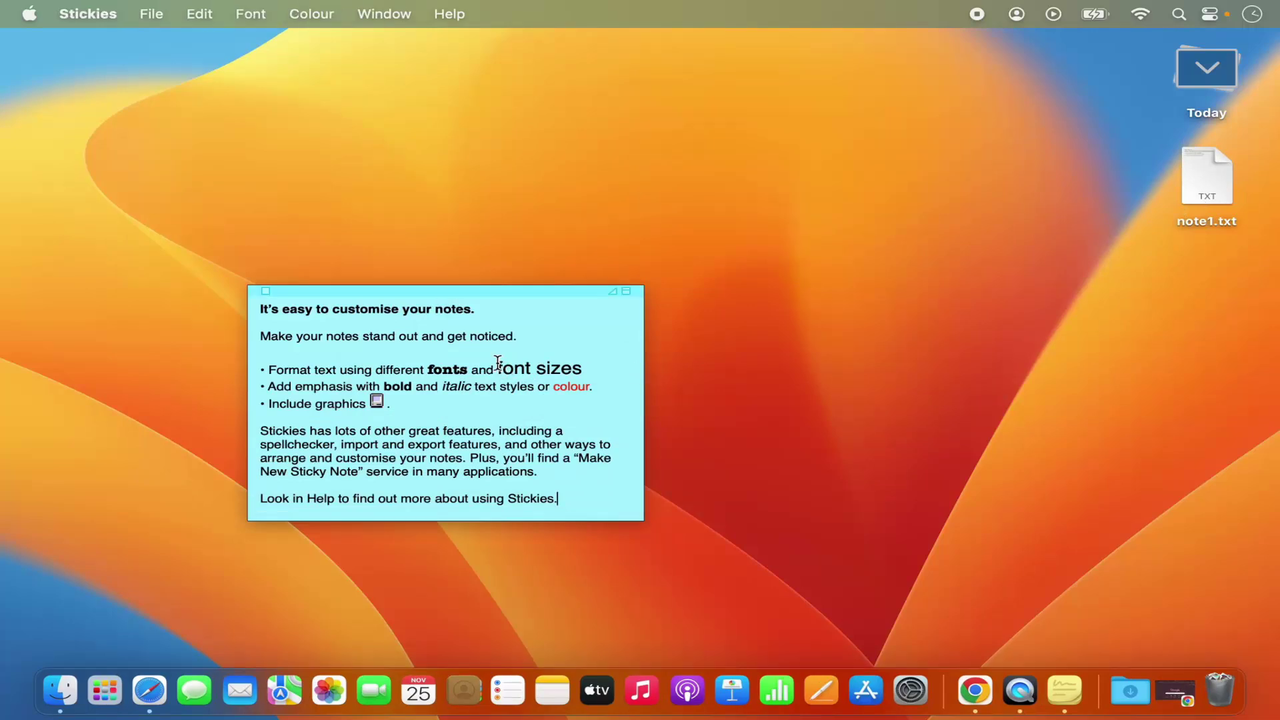
left_click(429, 368)
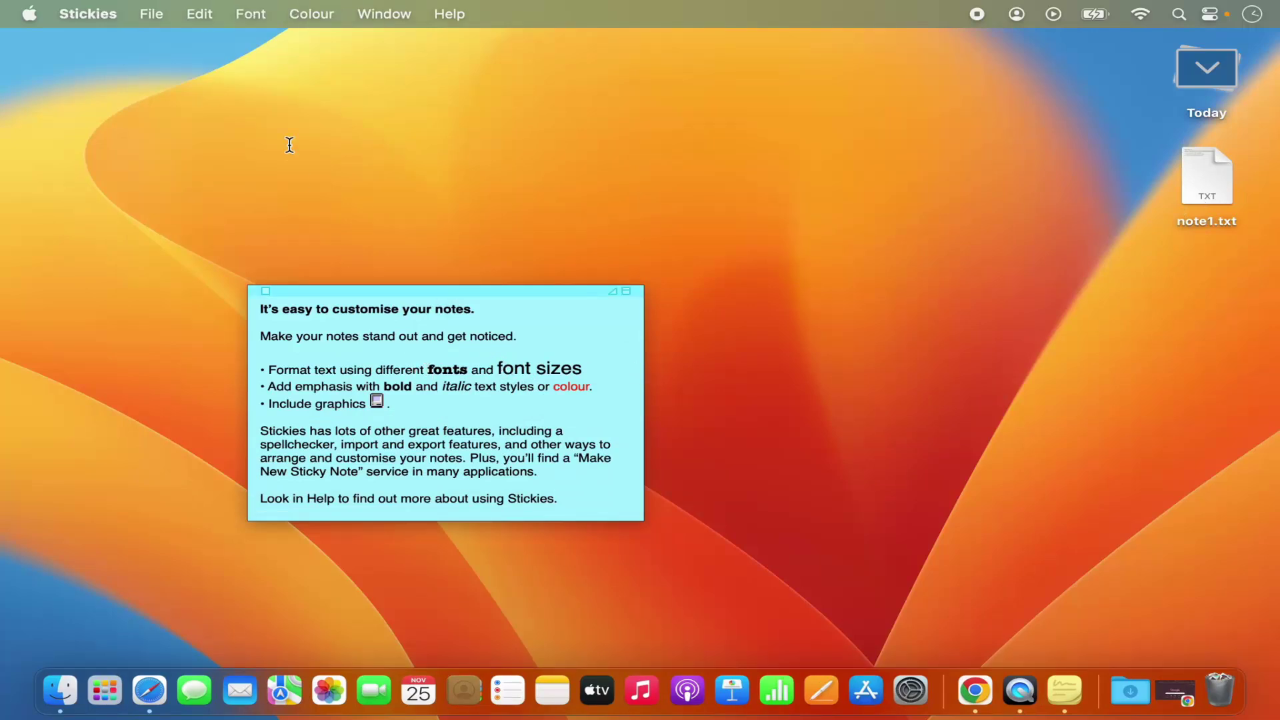
left_click(158, 19)
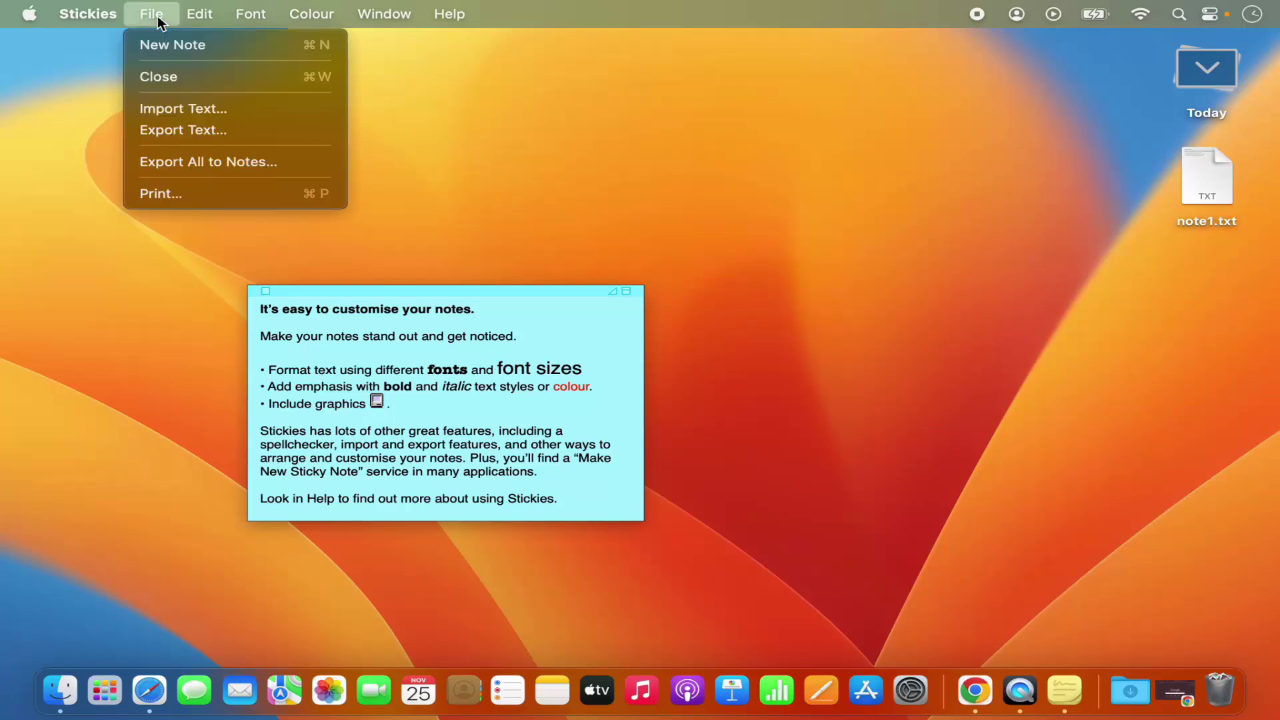
left_click(198, 110)
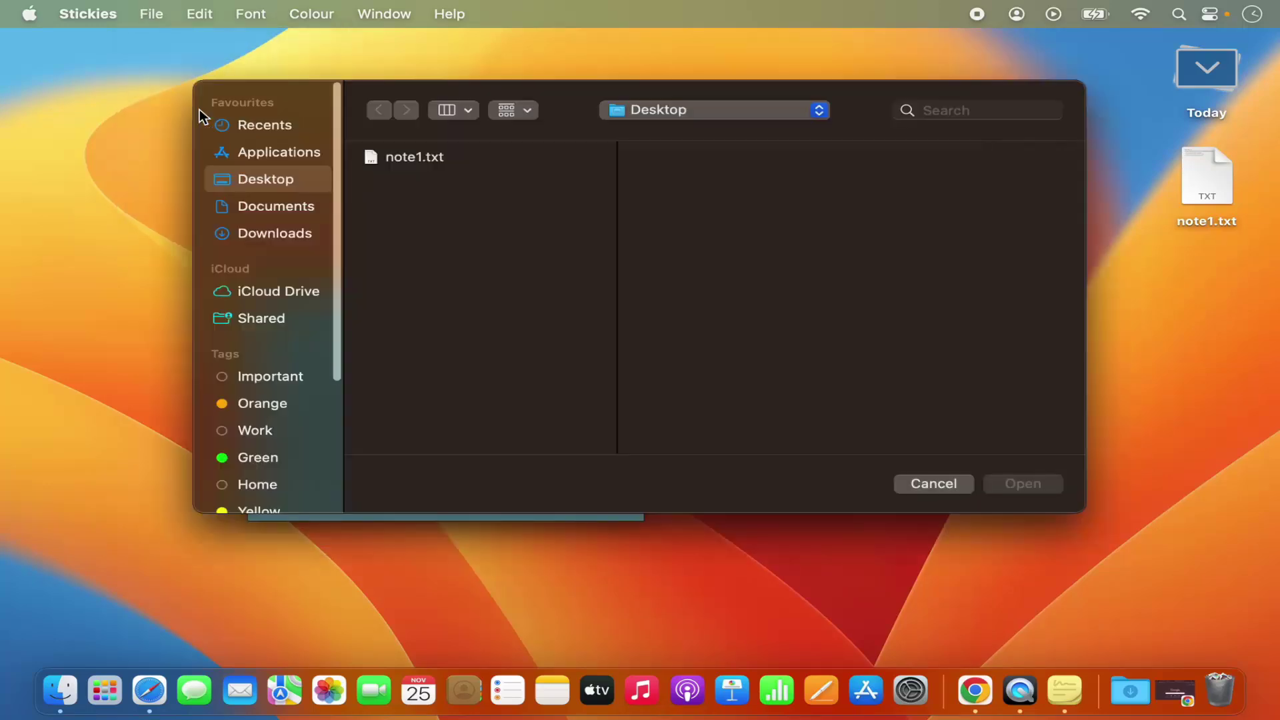
left_click(407, 159)
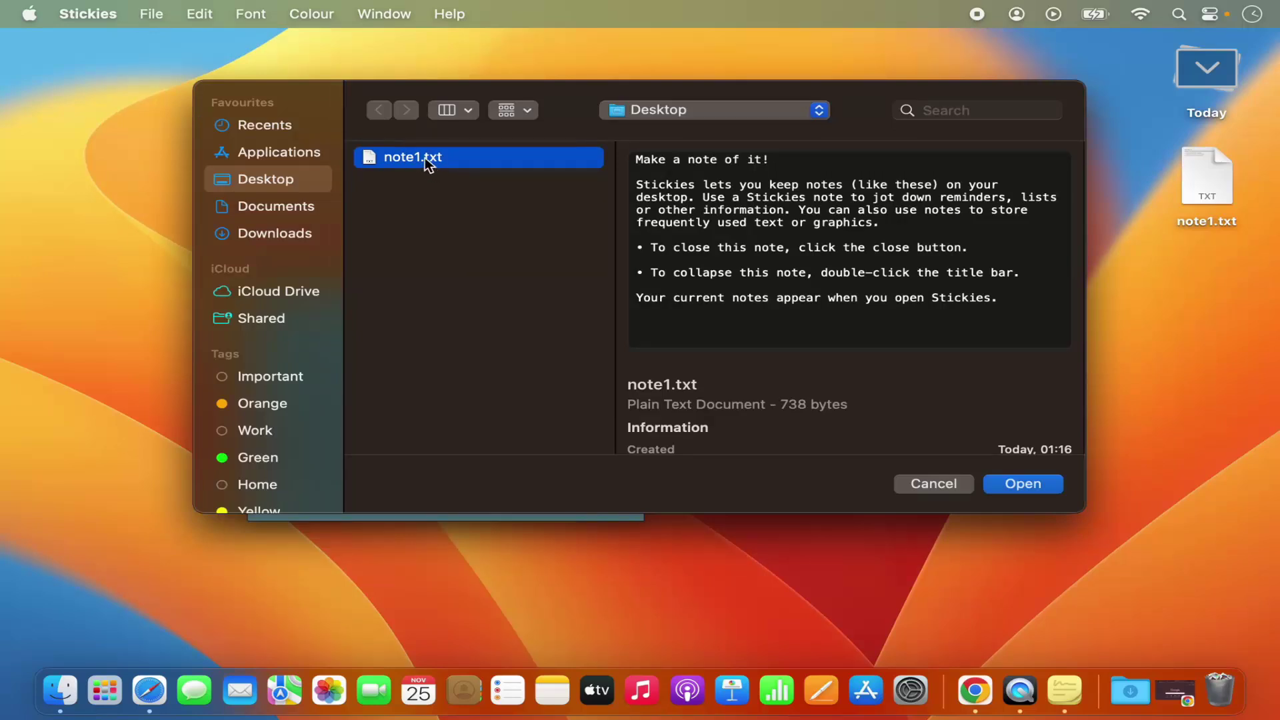
left_click(1011, 482)
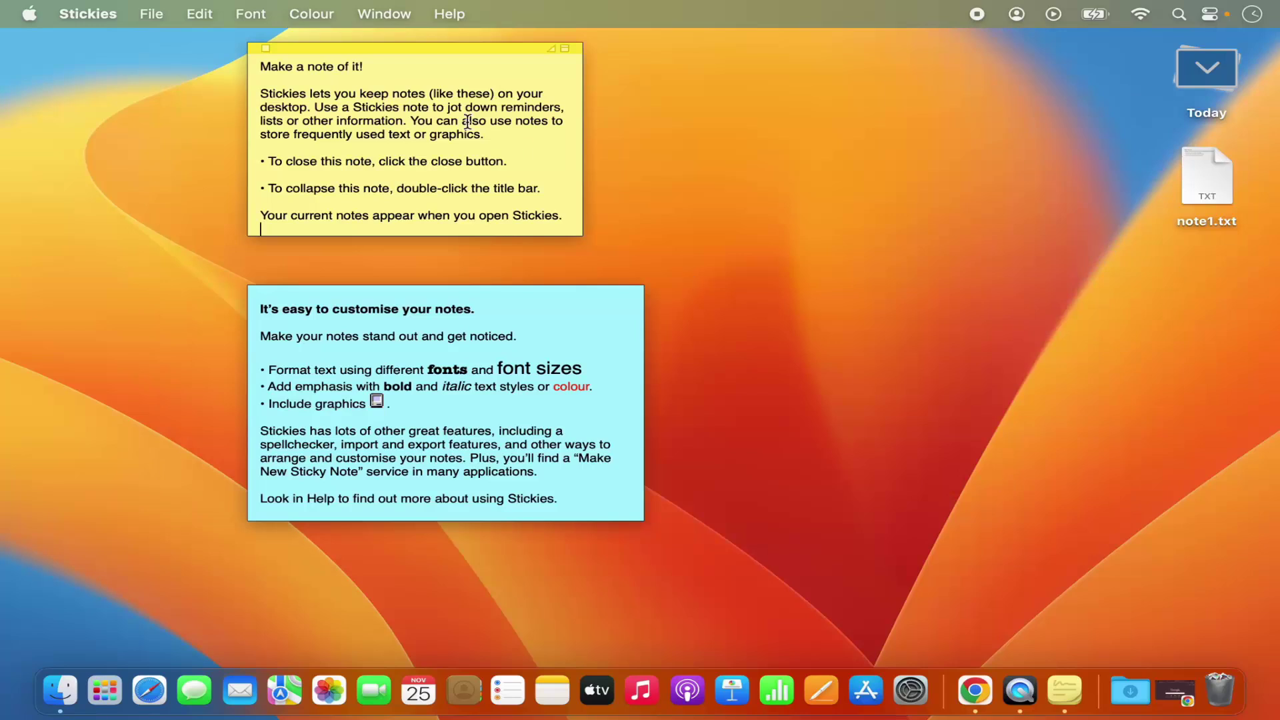